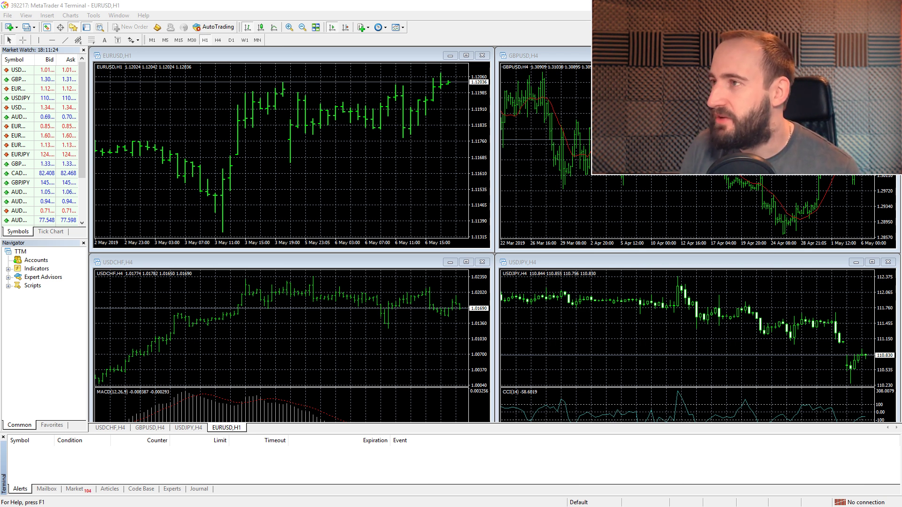
Bring the EURUSD H1 chart forward and open the Login to Trade Account form
{"action": "left_click", "coordinate": [499, 4]}
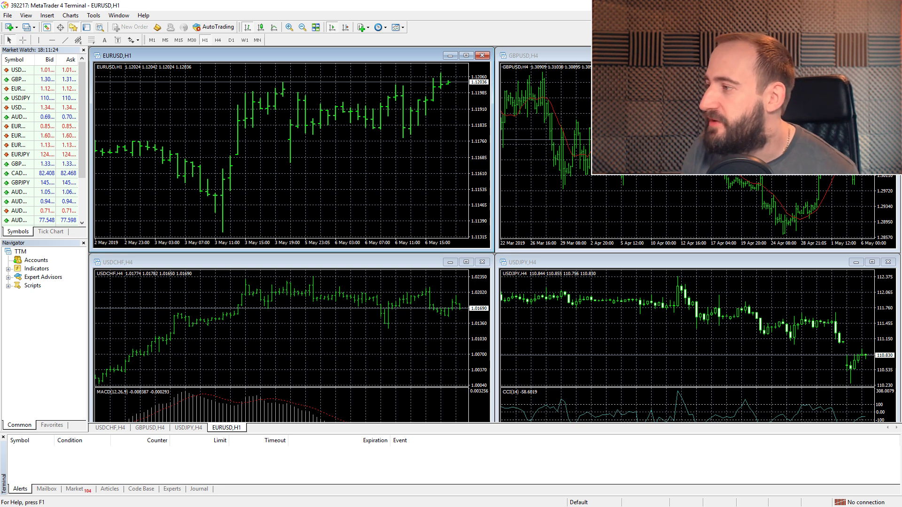
{"action": "left_click", "coordinate": [855, 502]}
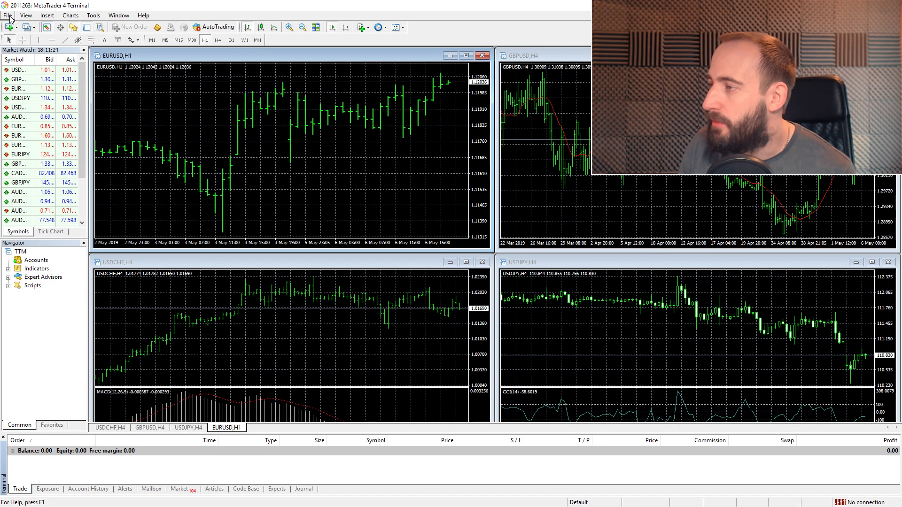
{"action": "left_click", "coordinate": [8, 16]}
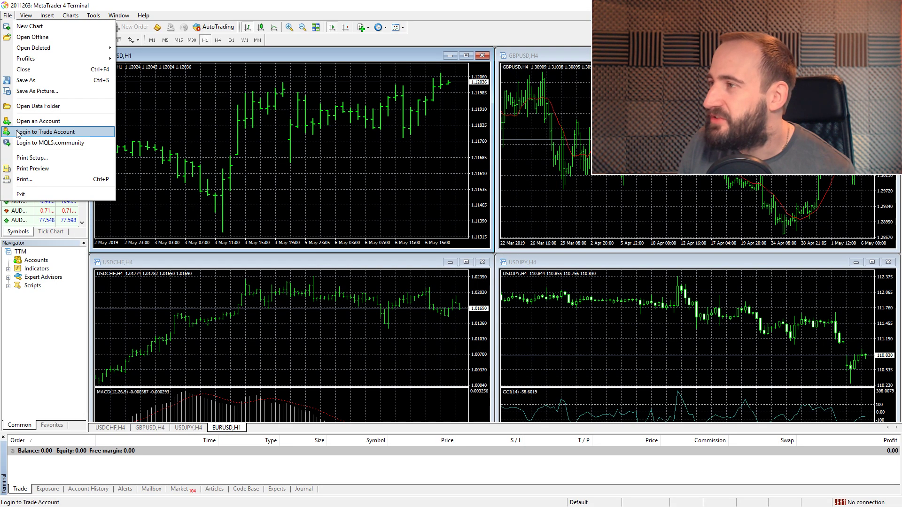
{"action": "left_click", "coordinate": [32, 255]}
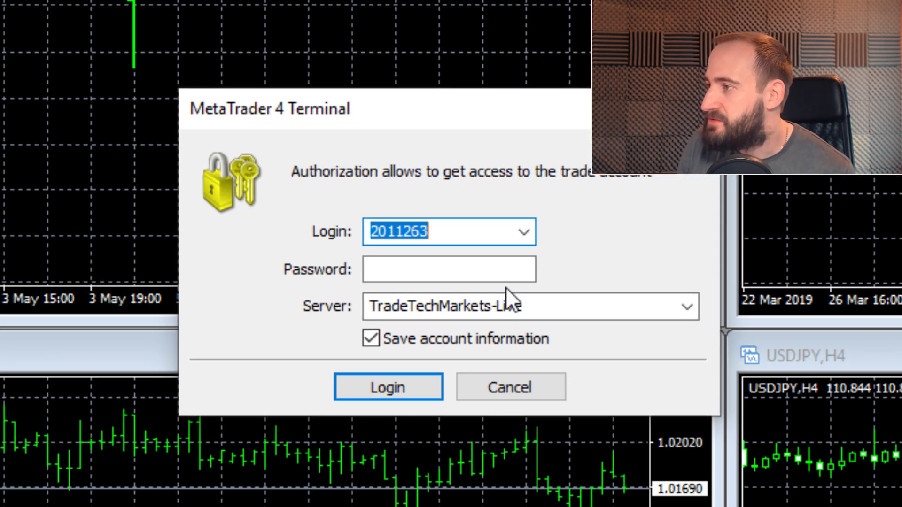
Log in on the TradeTechMarkets-Practice server with the account password
{"action": "left_click", "coordinate": [693, 308]}
{"action": "left_click", "coordinate": [651, 348]}
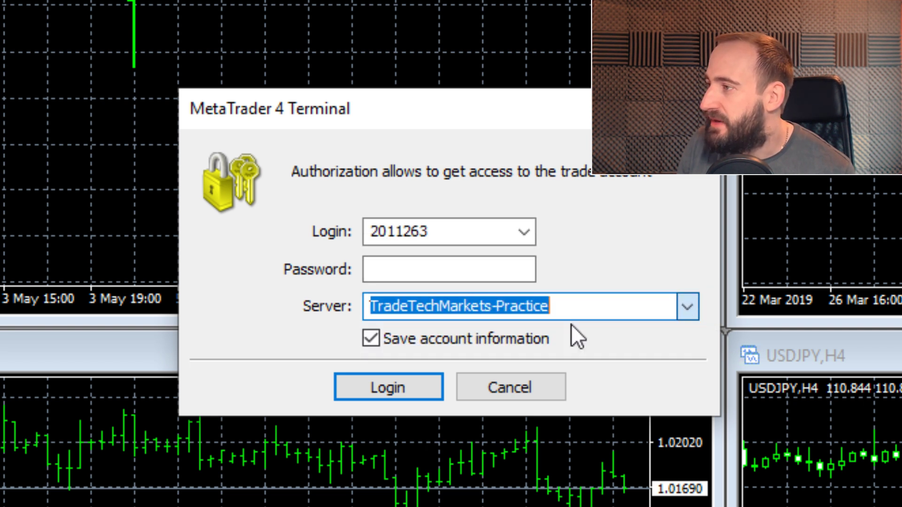
{"action": "left_click", "coordinate": [426, 276]}
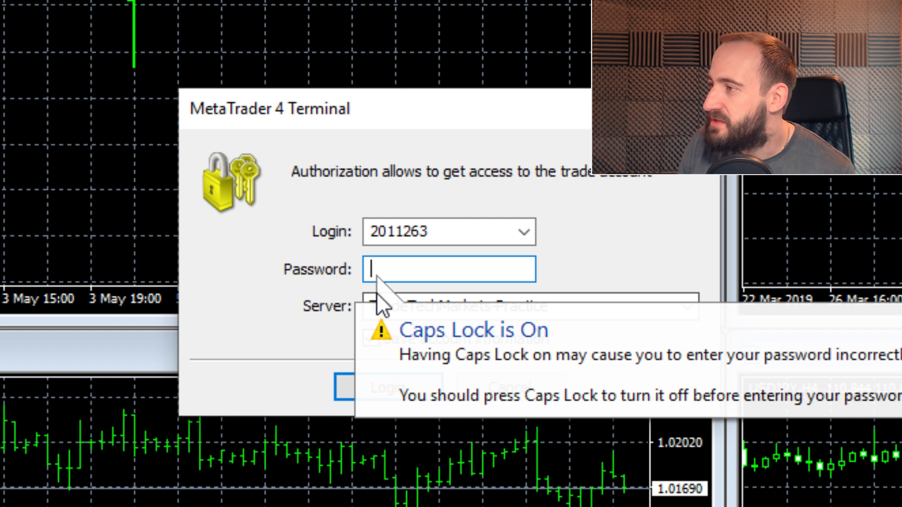
{"action": "type", "text": "•••••••••••"}
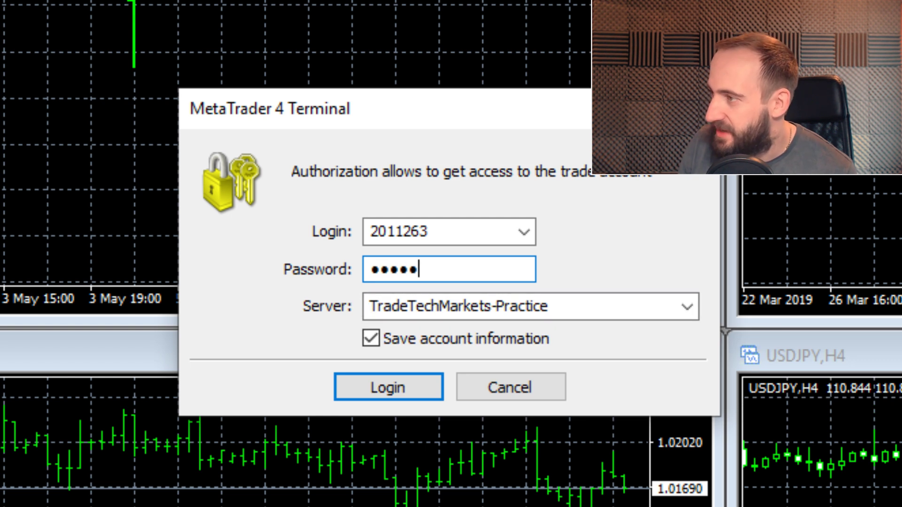
{"action": "type", "text": "••••"}
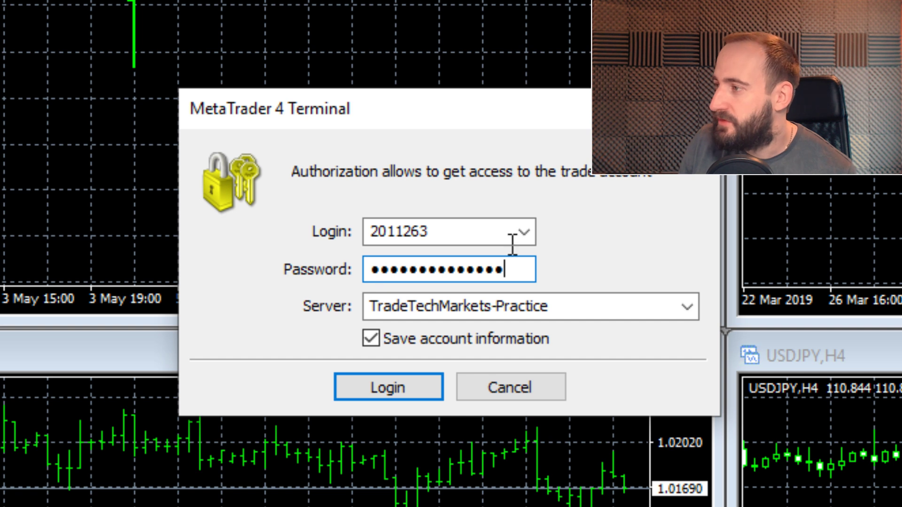
{"action": "left_click", "coordinate": [373, 386]}
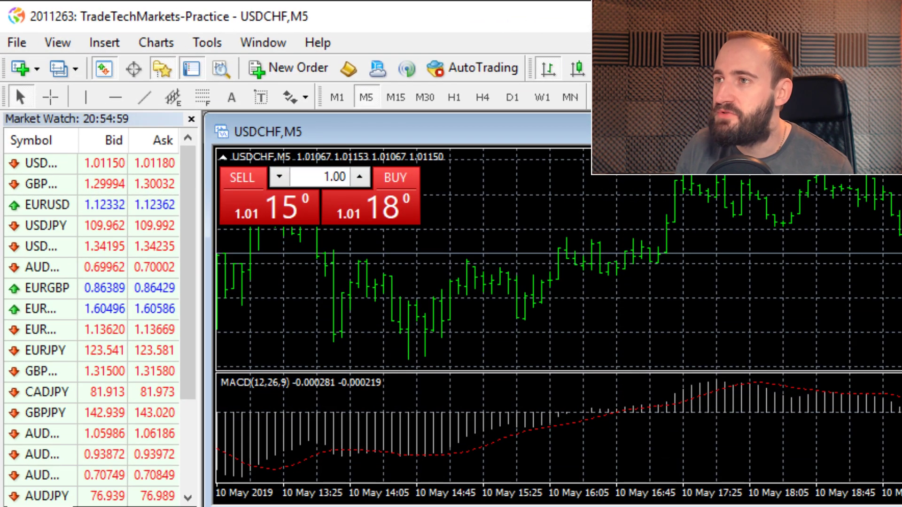
Browse the View menu and its interface Languages submenu, leaving View open
{"action": "left_click", "coordinate": [56, 43]}
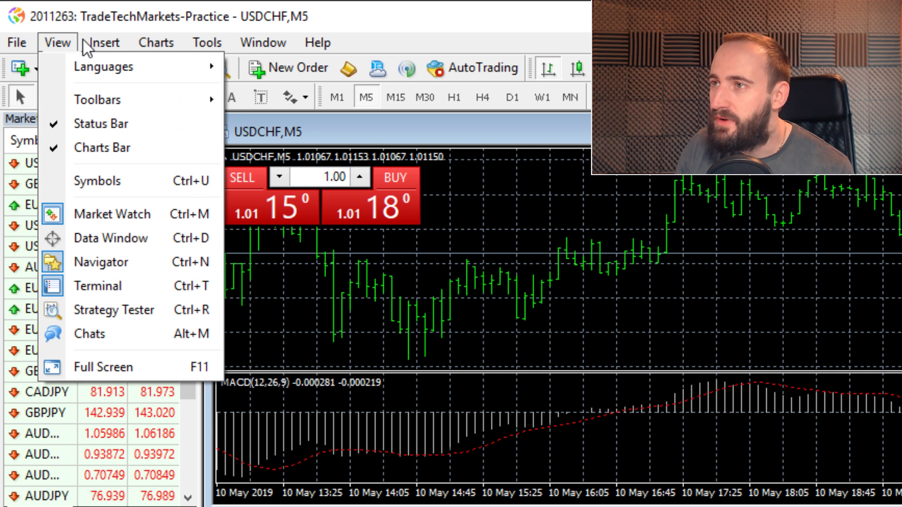
{"action": "mouse_move", "coordinate": [252, 47]}
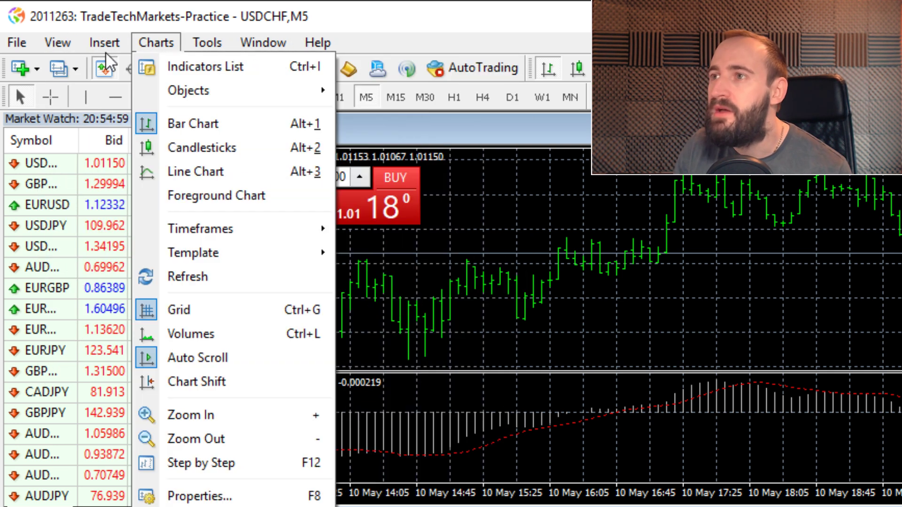
{"action": "mouse_move", "coordinate": [27, 48]}
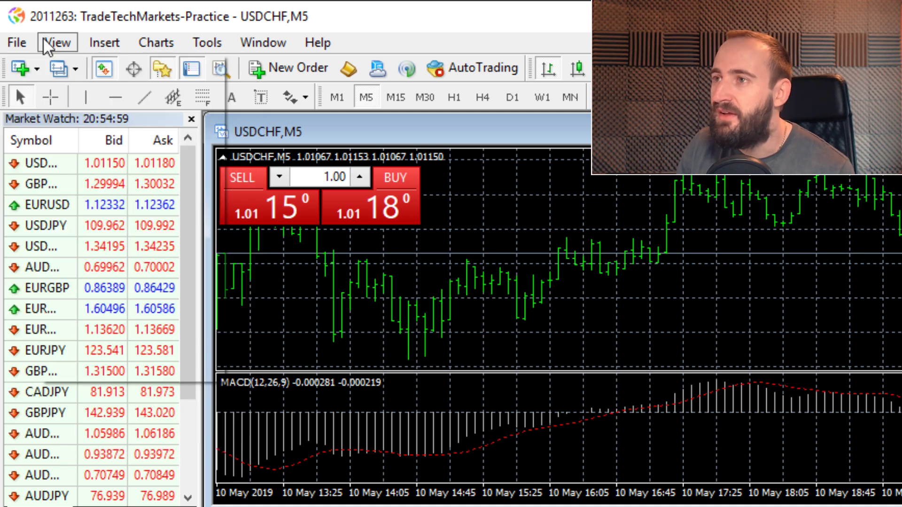
{"action": "left_click", "coordinate": [57, 43]}
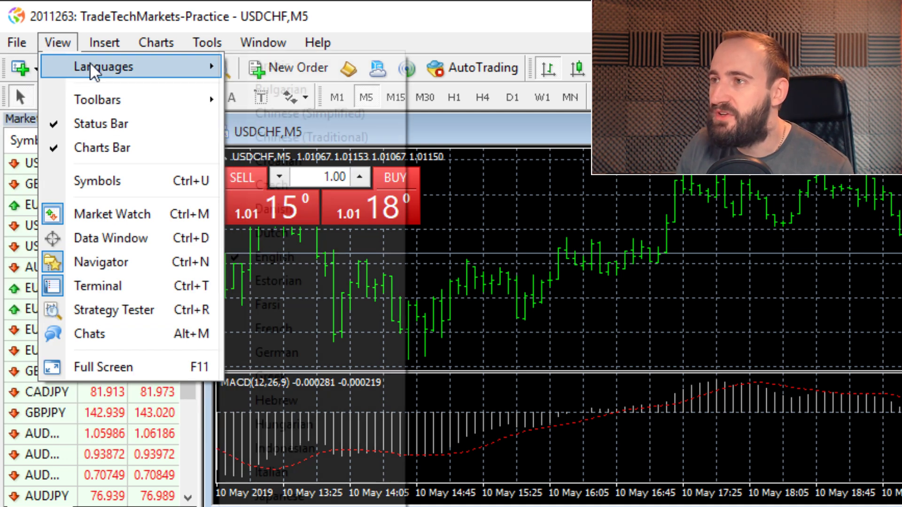
{"action": "mouse_move", "coordinate": [94, 72]}
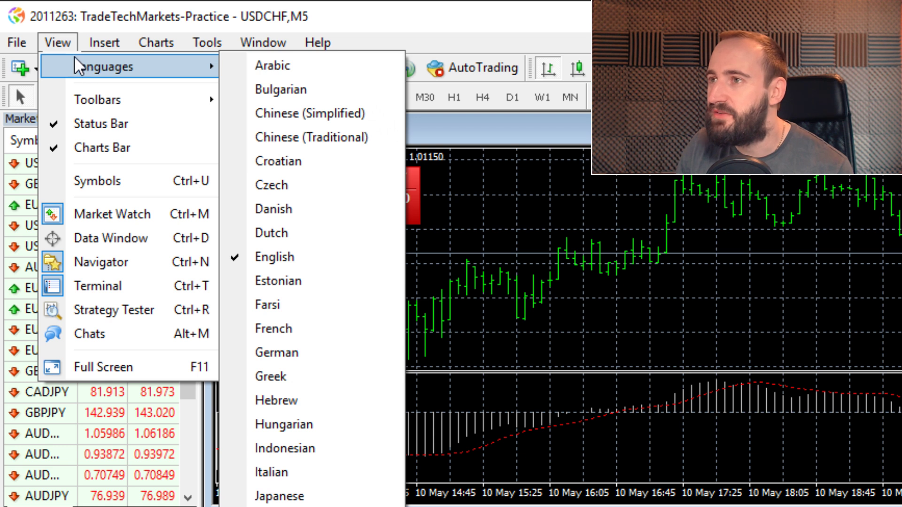
{"action": "left_click", "coordinate": [75, 66]}
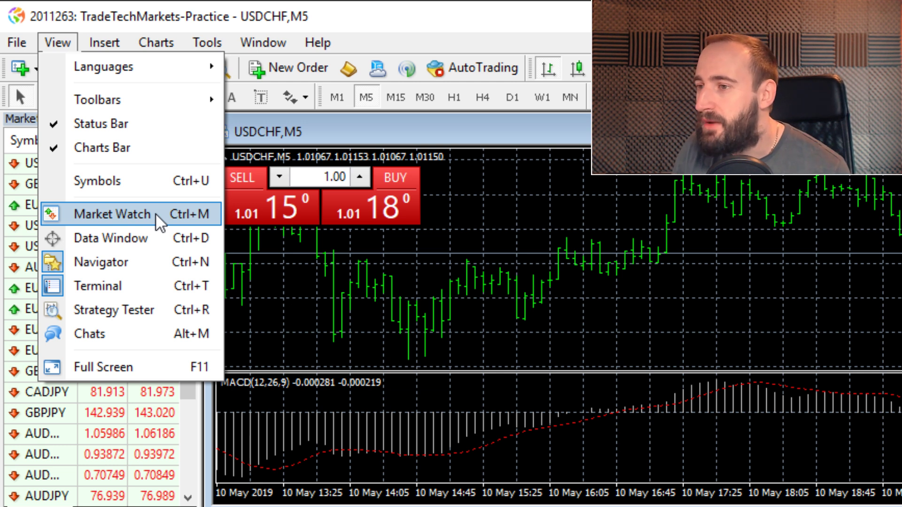
Close the Market Watch panel, restore it via View > Market Watch, then browse Insert > Indicators
{"action": "left_click", "coordinate": [156, 213]}
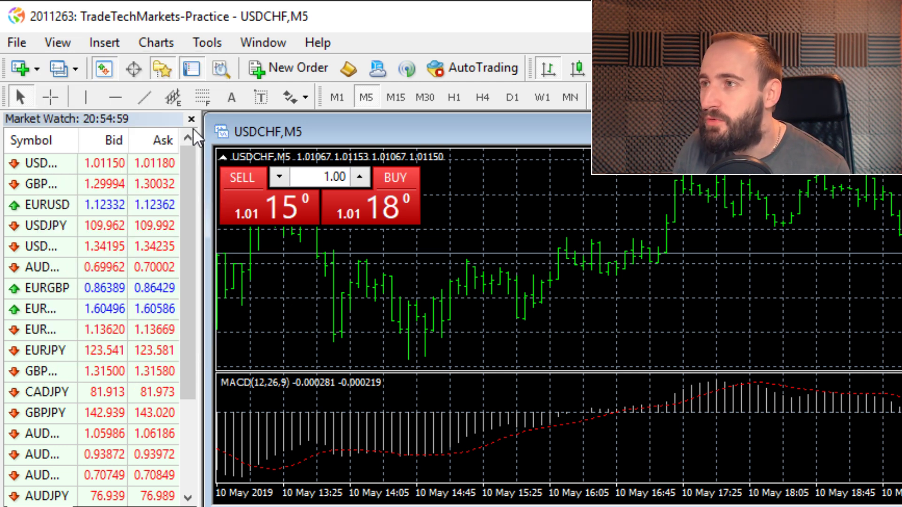
{"action": "left_click", "coordinate": [192, 119]}
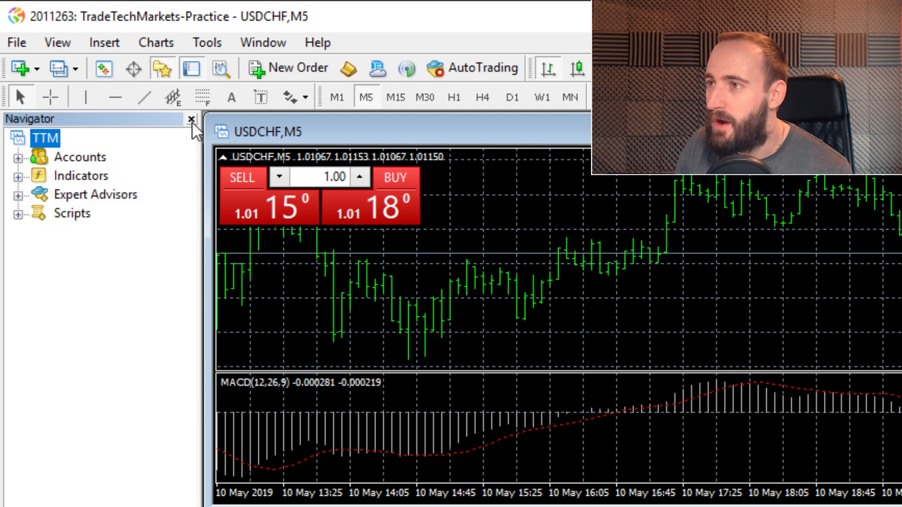
{"action": "left_click", "coordinate": [65, 47]}
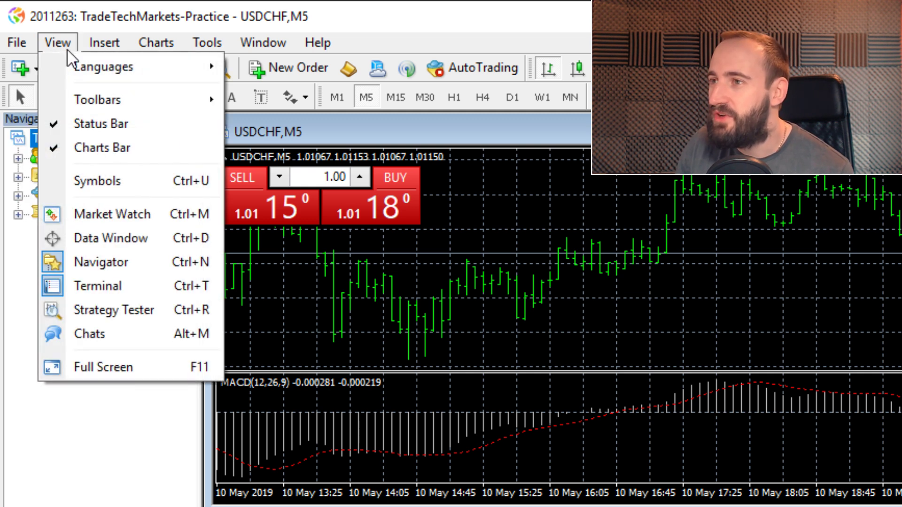
{"action": "left_click", "coordinate": [121, 217]}
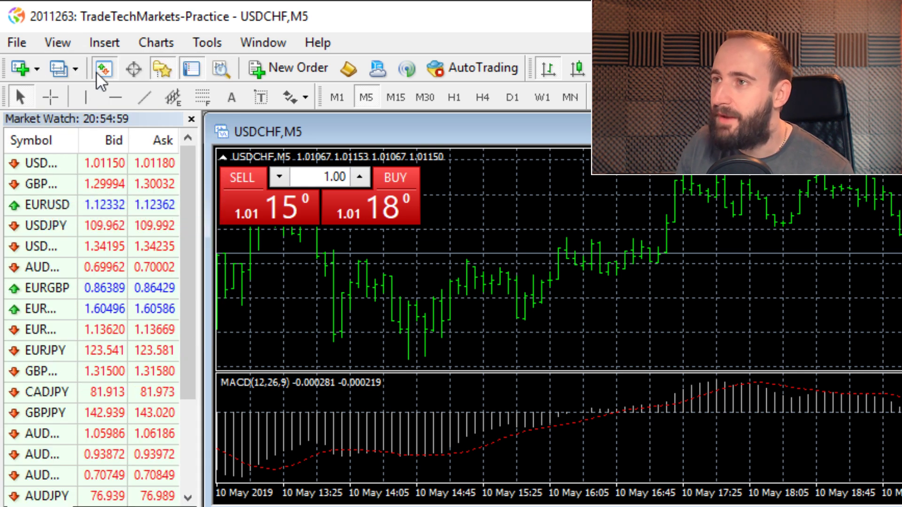
{"action": "left_click", "coordinate": [106, 44]}
{"action": "mouse_move", "coordinate": [112, 63]}
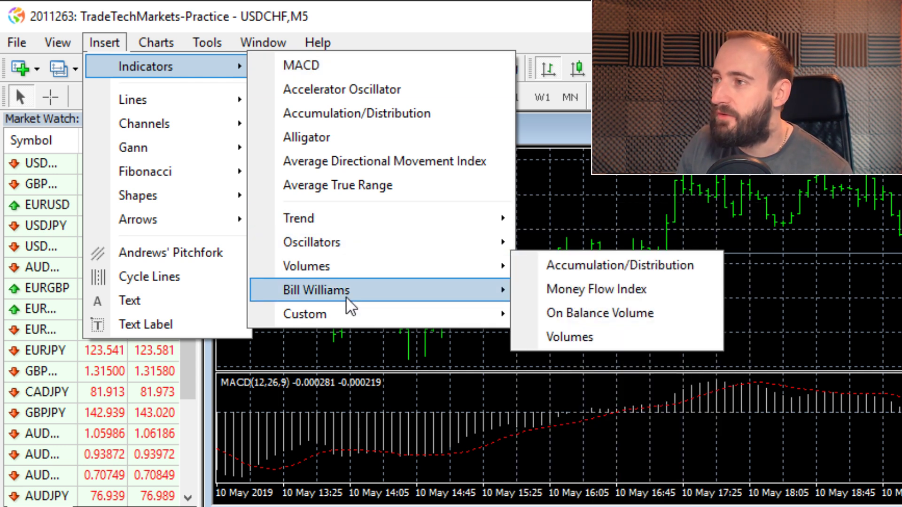
Browse the Insert submenus (Lines, Channels, Gann, Fibonacci, Shapes, Arrows), then the Charts menu
{"action": "mouse_move", "coordinate": [348, 319]}
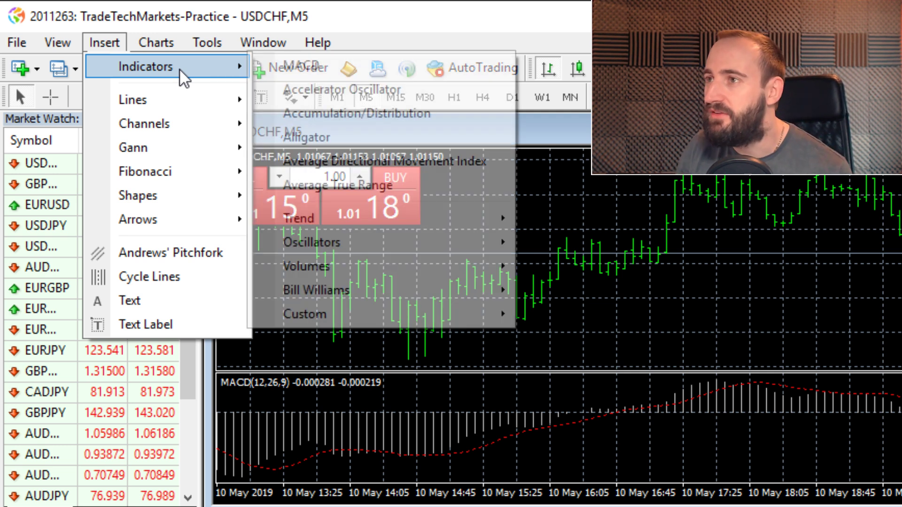
{"action": "mouse_move", "coordinate": [175, 91]}
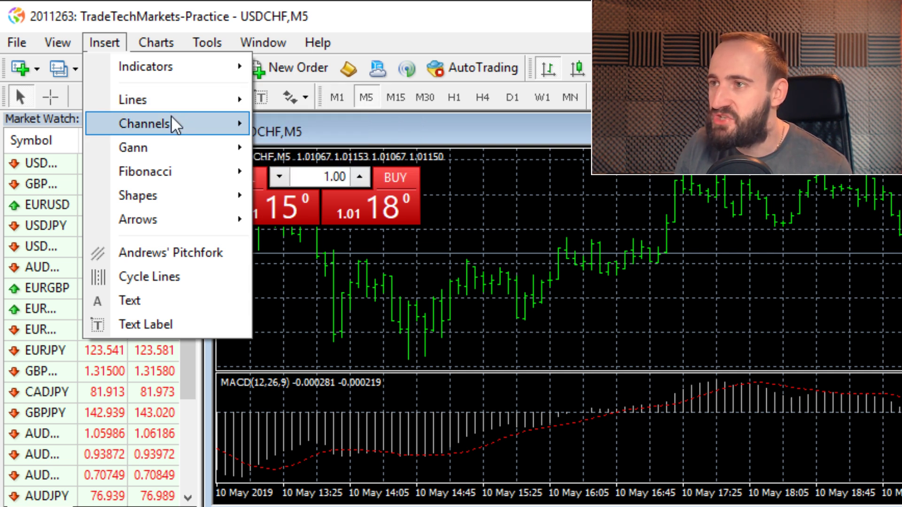
{"action": "mouse_move", "coordinate": [171, 117]}
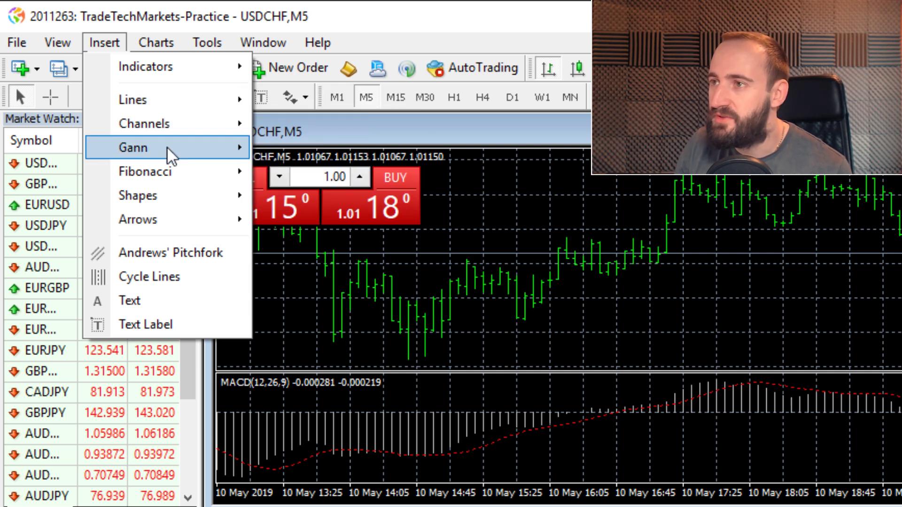
{"action": "mouse_move", "coordinate": [171, 181]}
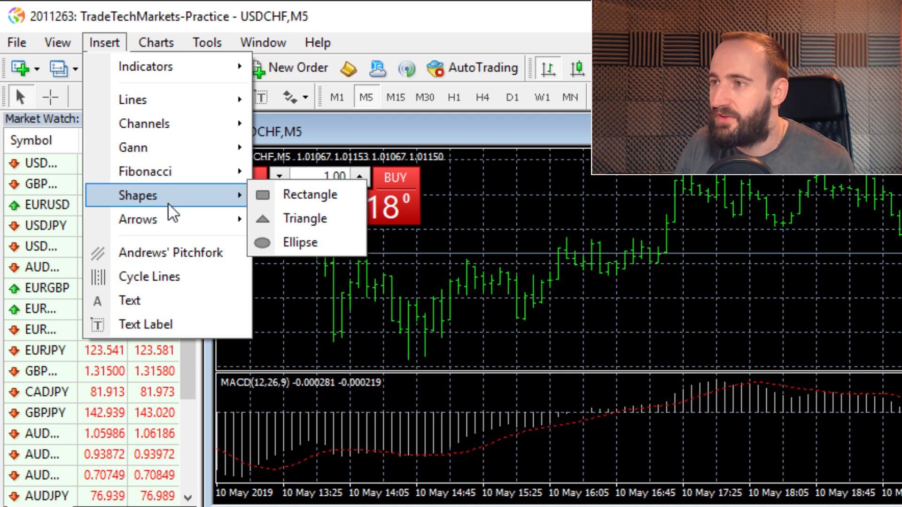
{"action": "mouse_move", "coordinate": [166, 219]}
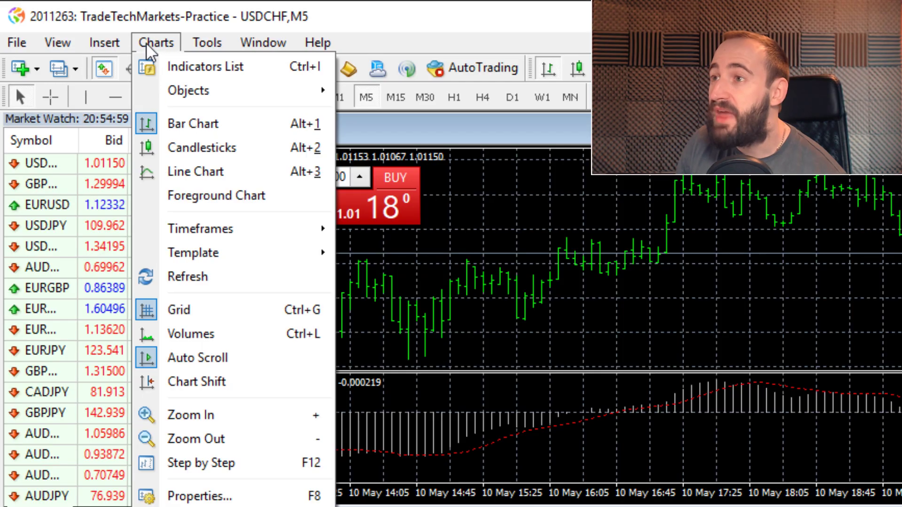
Draw USDCHF as candlesticks and cascade the four chart windows with EURUSD,H1 in front
{"action": "left_click", "coordinate": [204, 147]}
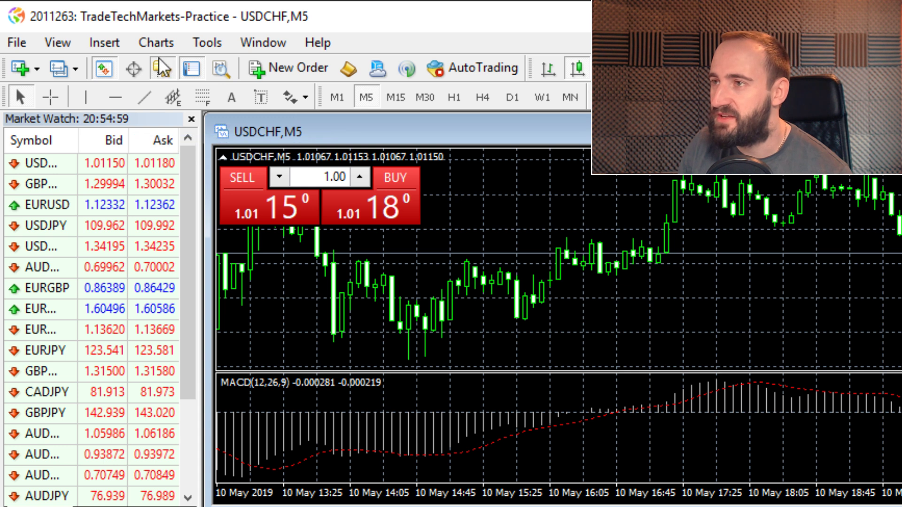
{"action": "left_click", "coordinate": [156, 42]}
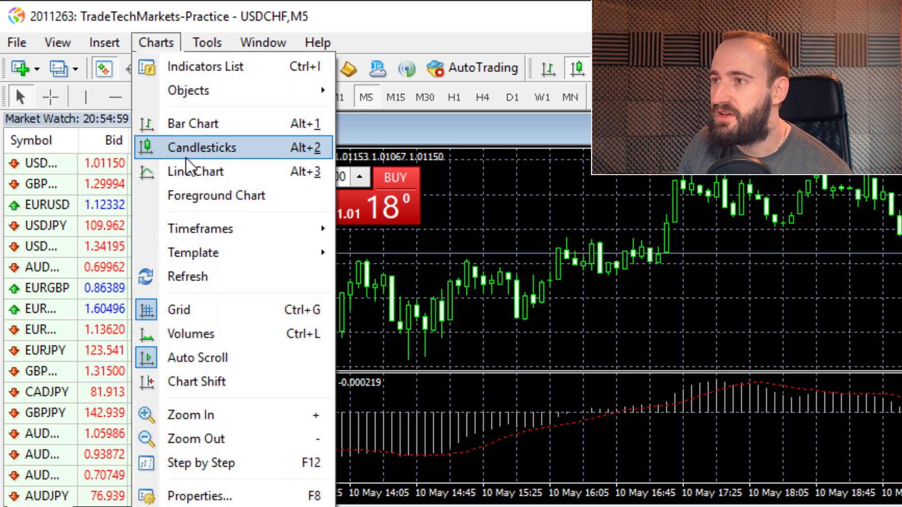
{"action": "mouse_move", "coordinate": [216, 229]}
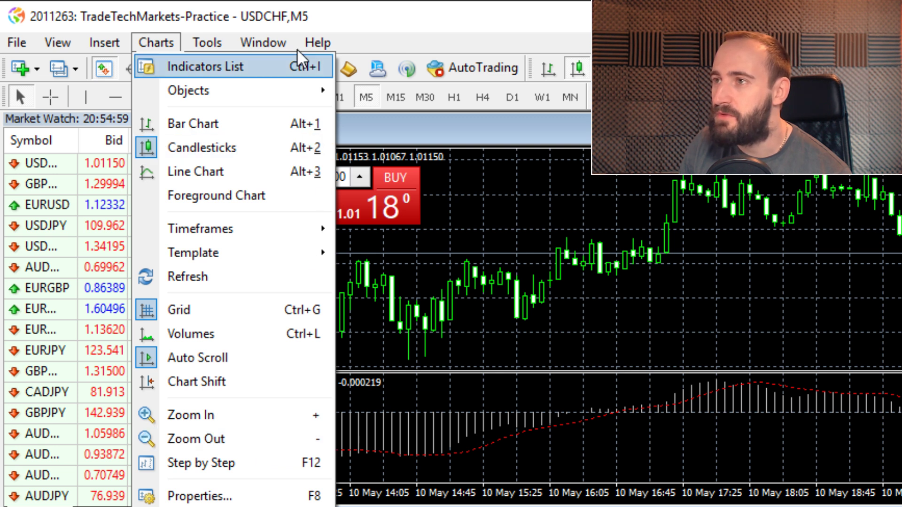
{"action": "mouse_move", "coordinate": [222, 43]}
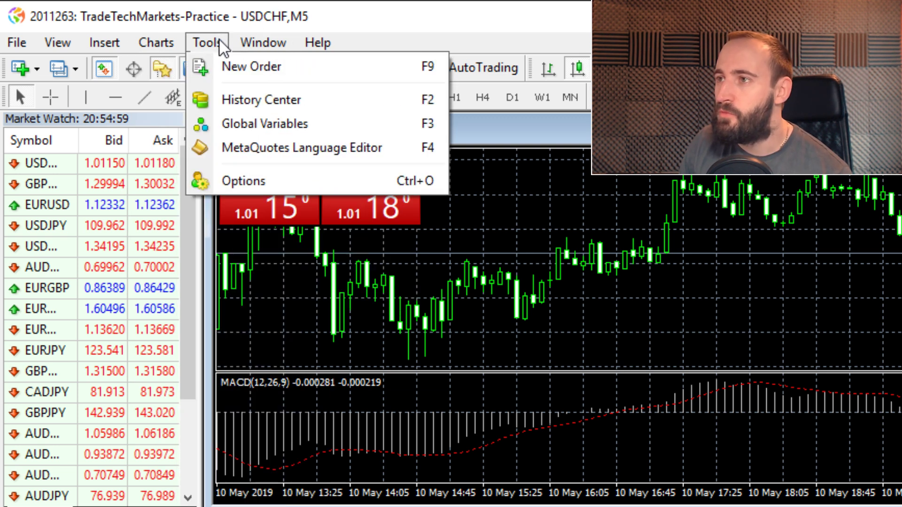
{"action": "mouse_move", "coordinate": [260, 47]}
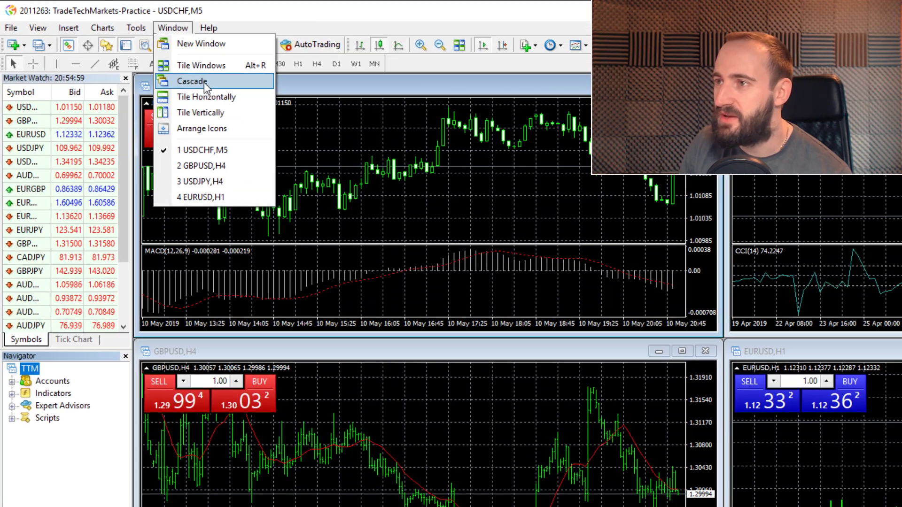
{"action": "left_click", "coordinate": [311, 128]}
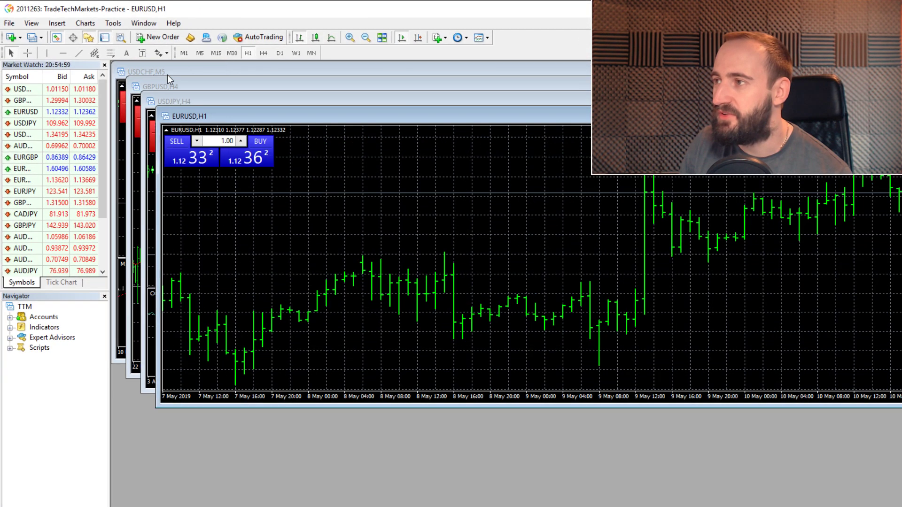
Try the Tile Windows, Tile Vertically and Cascade layouts on the four charts
{"action": "left_click", "coordinate": [143, 23]}
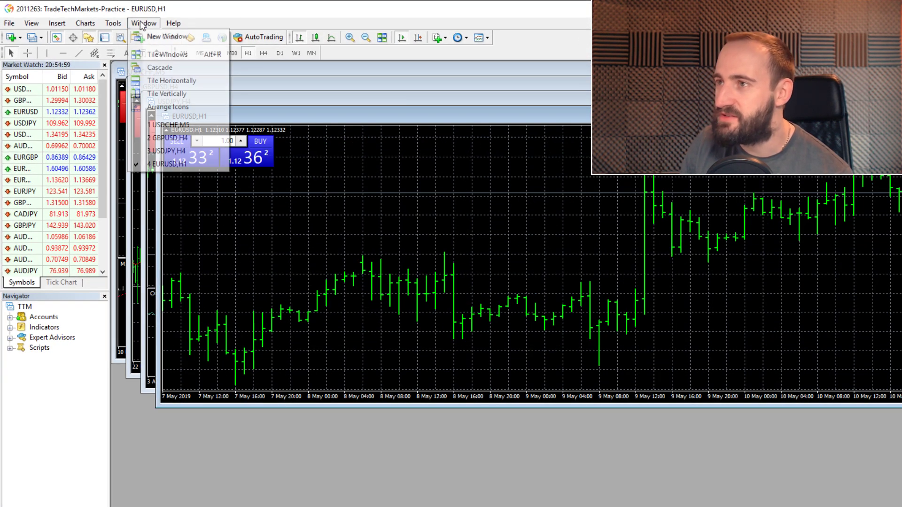
{"action": "left_click", "coordinate": [147, 54]}
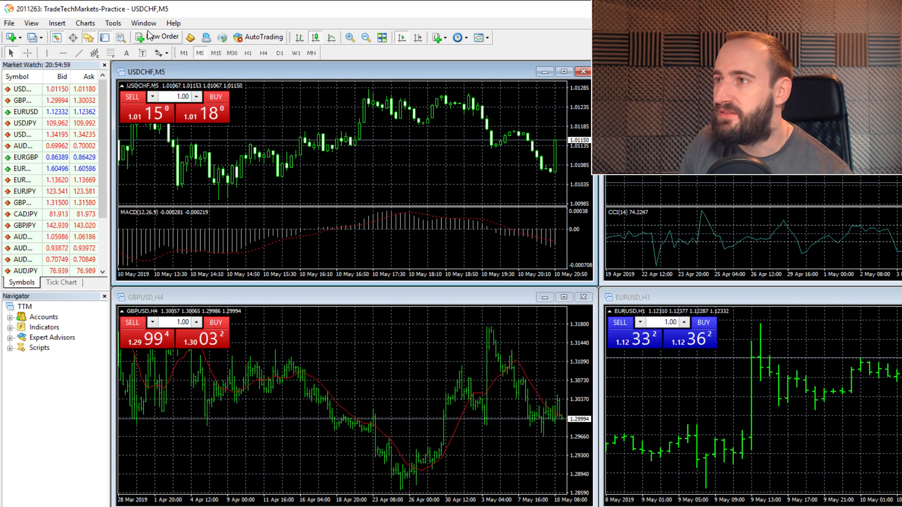
{"action": "left_click", "coordinate": [147, 24]}
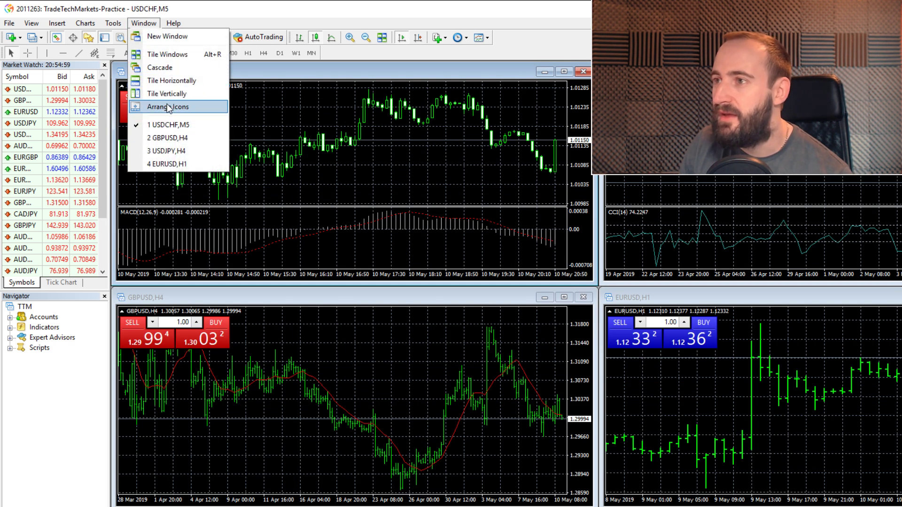
{"action": "left_click", "coordinate": [168, 94]}
{"action": "left_click", "coordinate": [143, 24]}
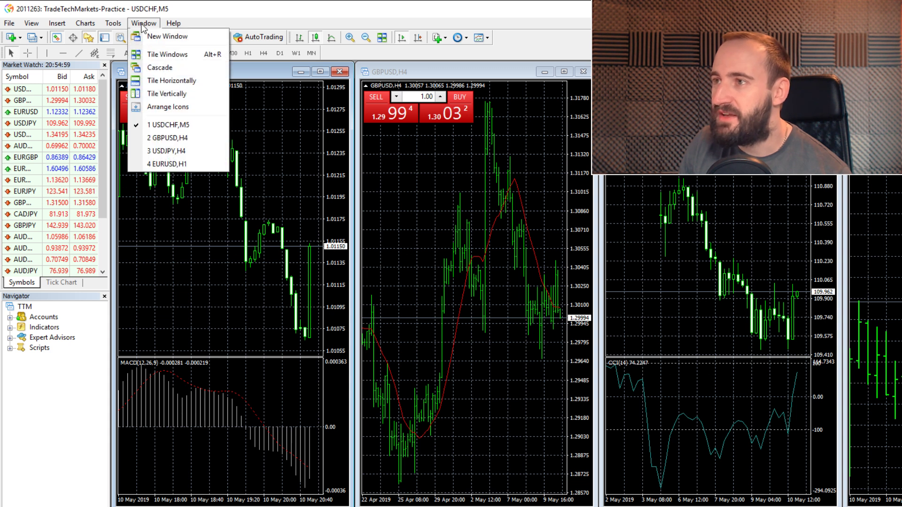
{"action": "left_click", "coordinate": [155, 94]}
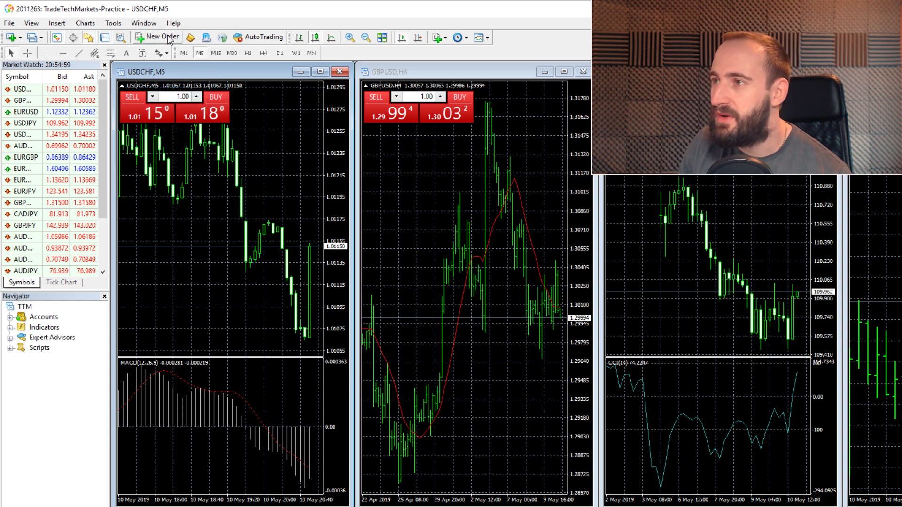
{"action": "left_click", "coordinate": [143, 23]}
{"action": "left_click", "coordinate": [157, 66]}
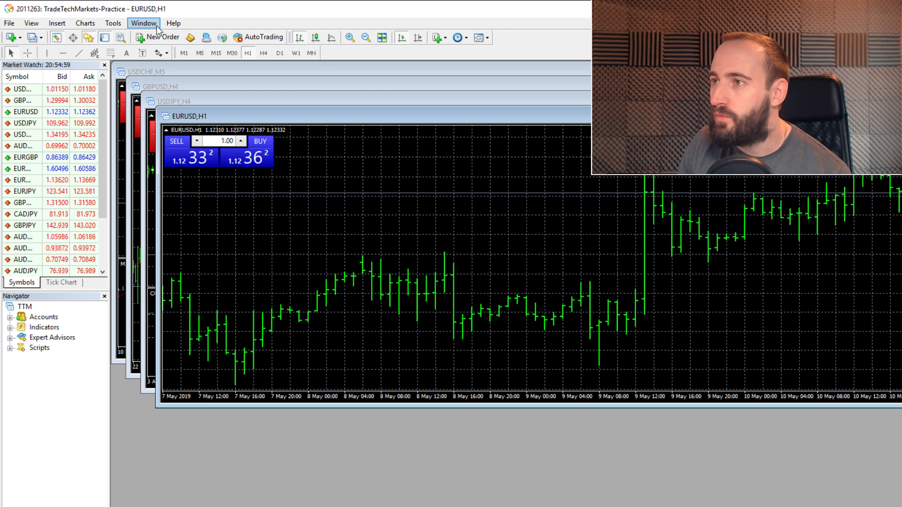
Stack the charts with Tile Horizontally, finish with Tile Windows, and glance at Help
{"action": "left_click", "coordinate": [157, 27]}
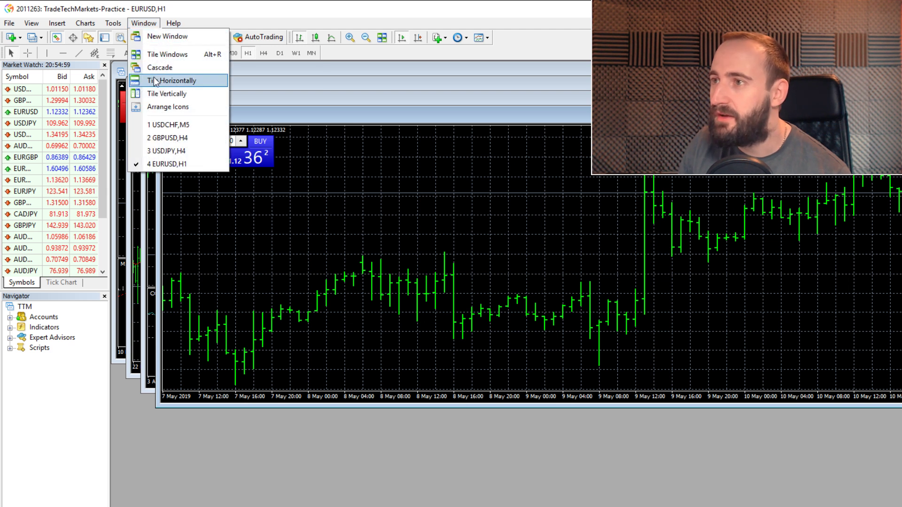
{"action": "left_click", "coordinate": [156, 80]}
{"action": "left_click", "coordinate": [143, 23]}
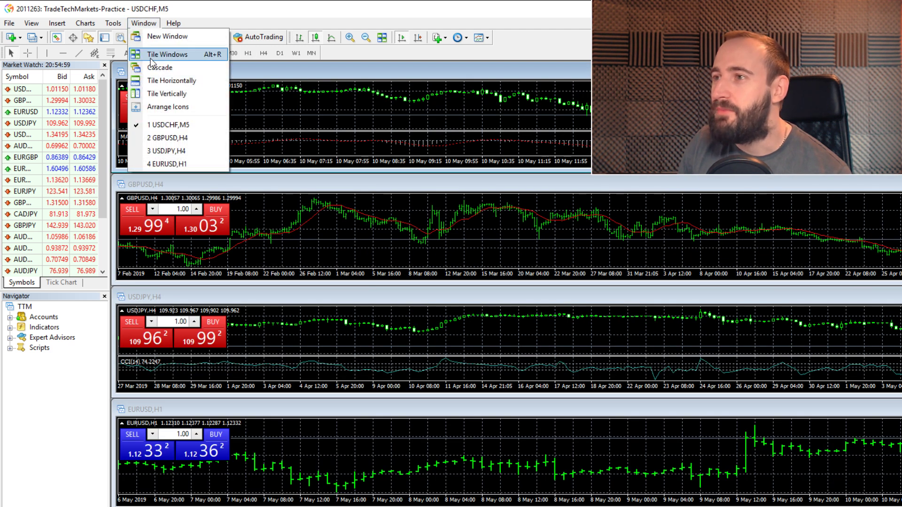
{"action": "left_click", "coordinate": [165, 58]}
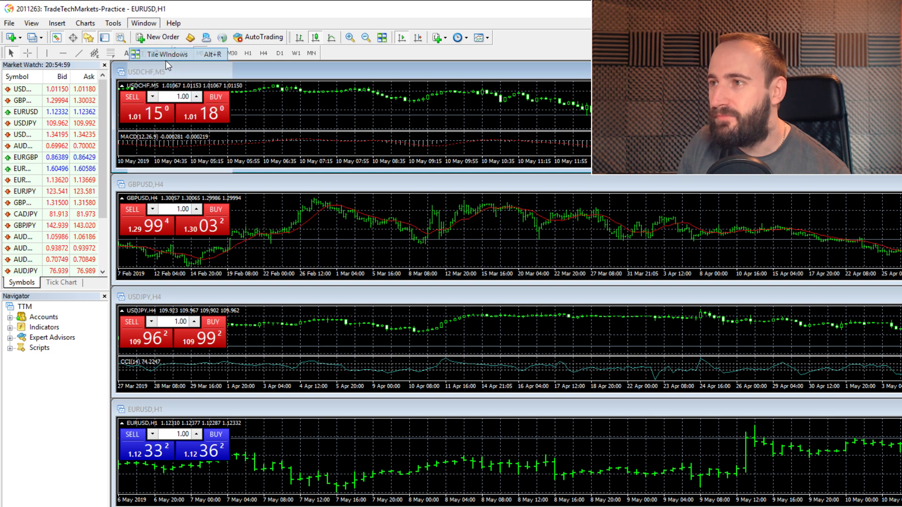
{"action": "left_click", "coordinate": [174, 23]}
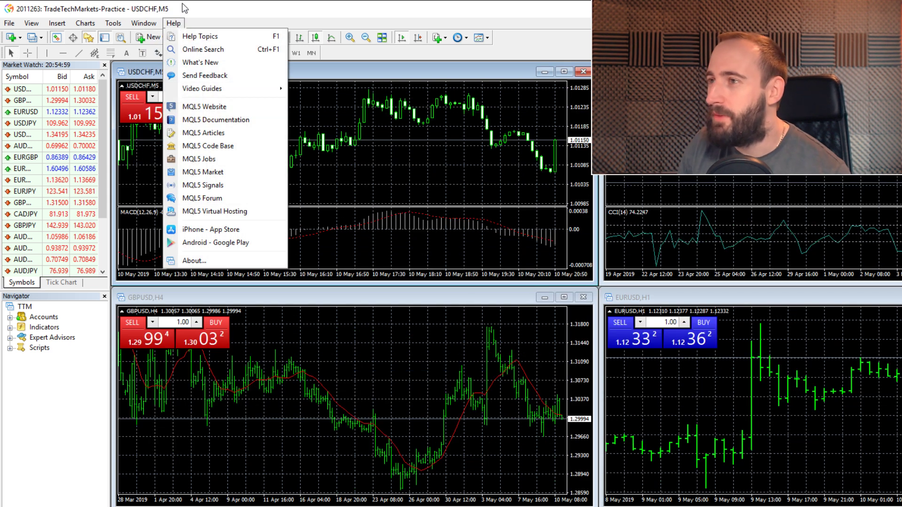
{"action": "left_click", "coordinate": [183, 8]}
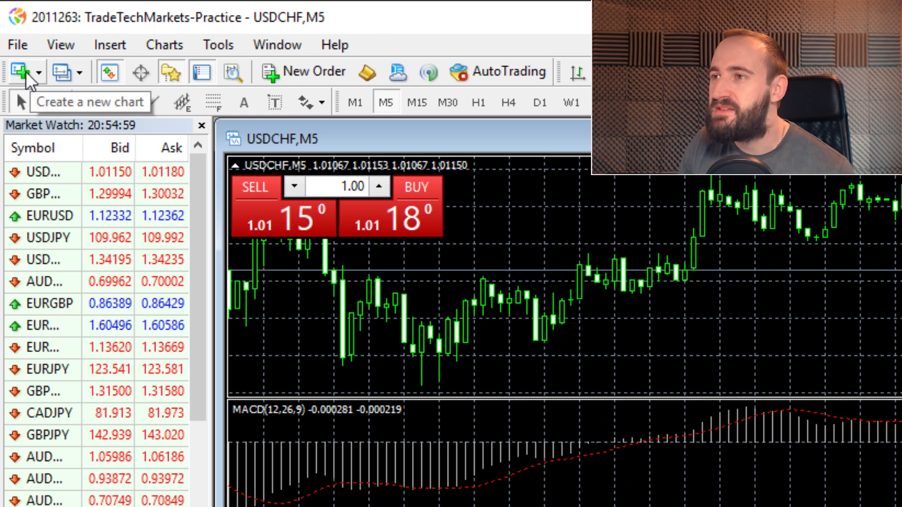
Open a new USDCHF chart, maximize it, switch it to M5, then restore the window
{"action": "left_click", "coordinate": [26, 74]}
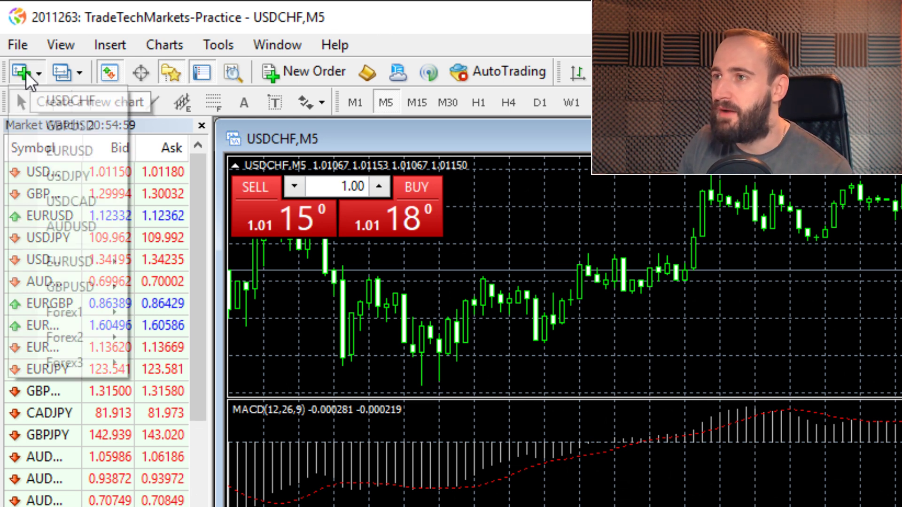
{"action": "mouse_move", "coordinate": [75, 259]}
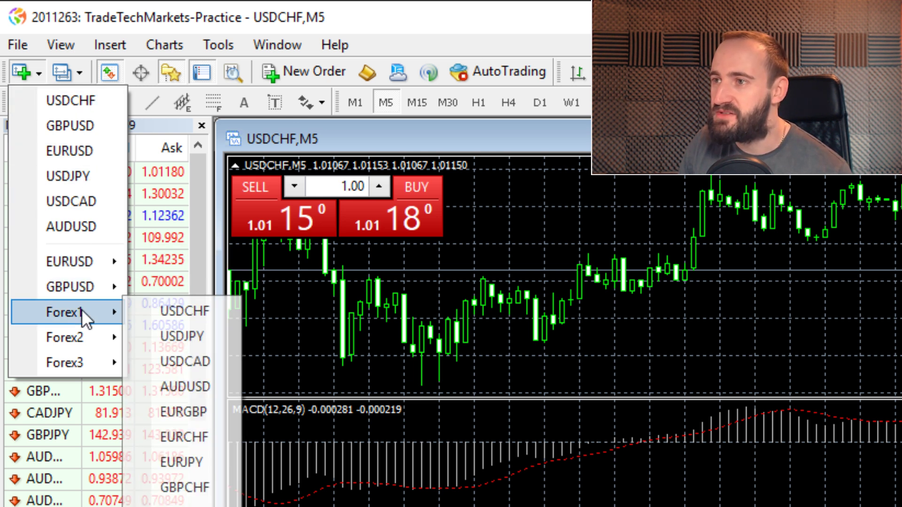
{"action": "left_click", "coordinate": [87, 104]}
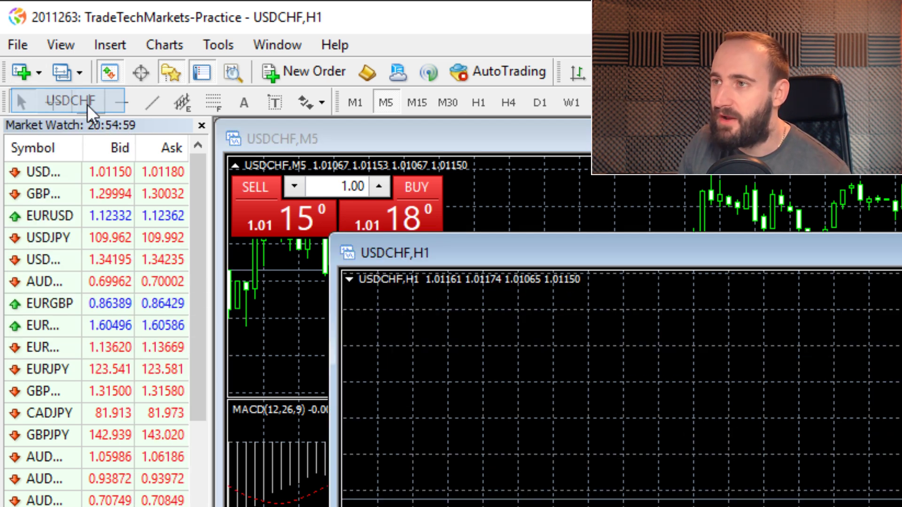
{"action": "double_click", "coordinate": [562, 263]}
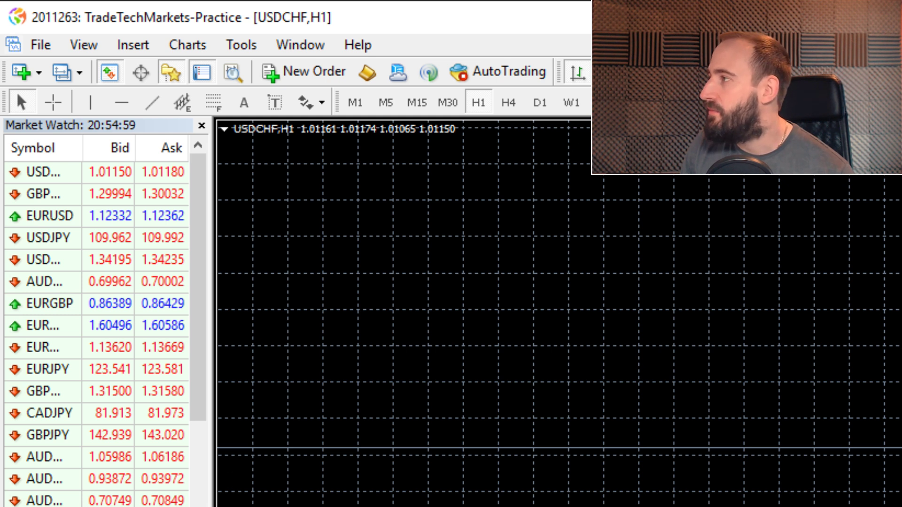
{"action": "type", "text": "M5"}
{"action": "key", "text": "Return"}
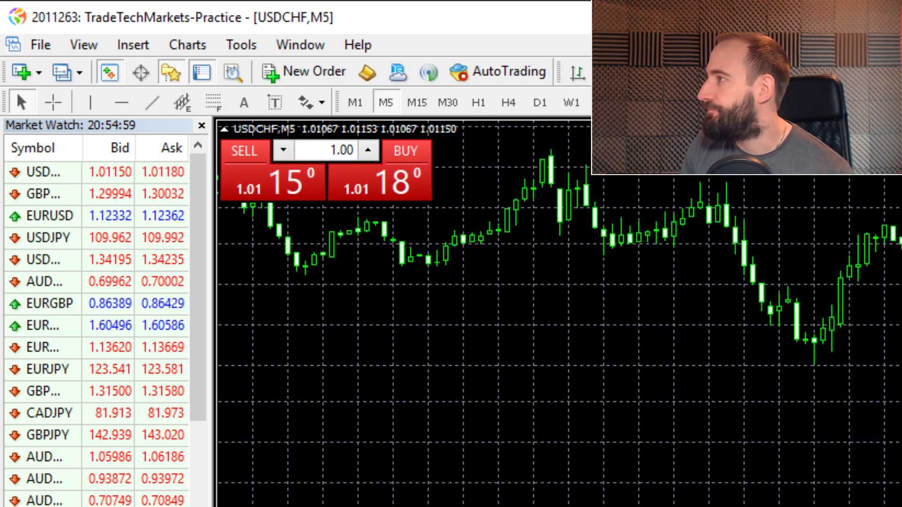
{"action": "left_click", "coordinate": [880, 45]}
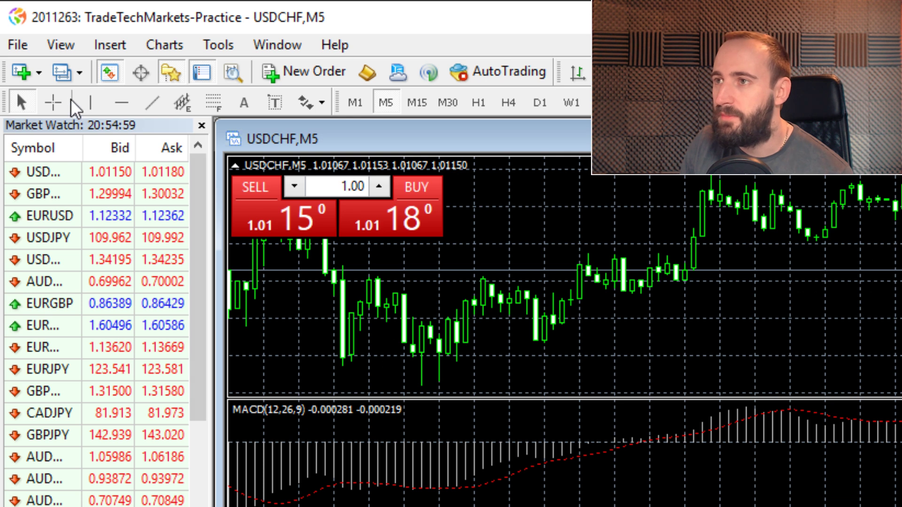
{"action": "left_click", "coordinate": [72, 76]}
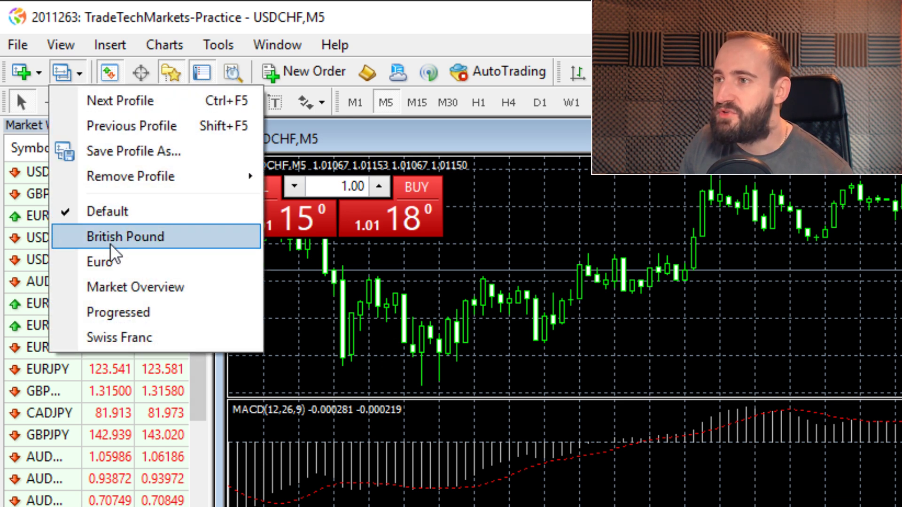
{"action": "left_click", "coordinate": [140, 73]}
{"action": "left_click", "coordinate": [140, 73]}
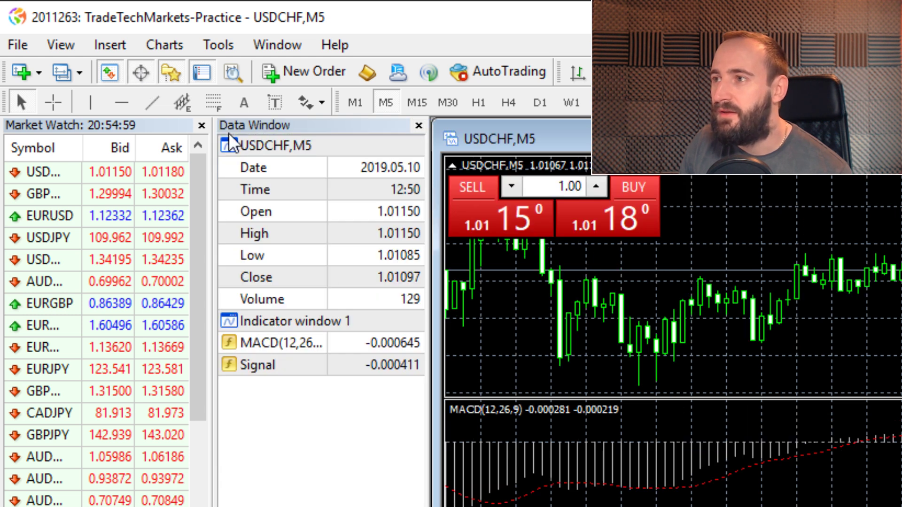
{"action": "left_click", "coordinate": [141, 73]}
{"action": "left_click", "coordinate": [140, 73]}
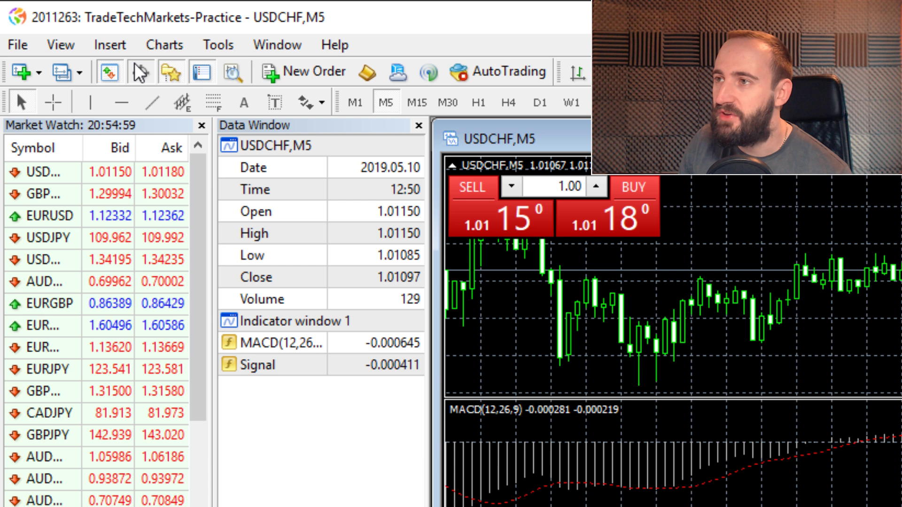
{"action": "left_click", "coordinate": [140, 73]}
{"action": "left_click", "coordinate": [171, 73]}
{"action": "left_click", "coordinate": [171, 72]}
{"action": "left_click", "coordinate": [172, 73]}
{"action": "left_click", "coordinate": [171, 73]}
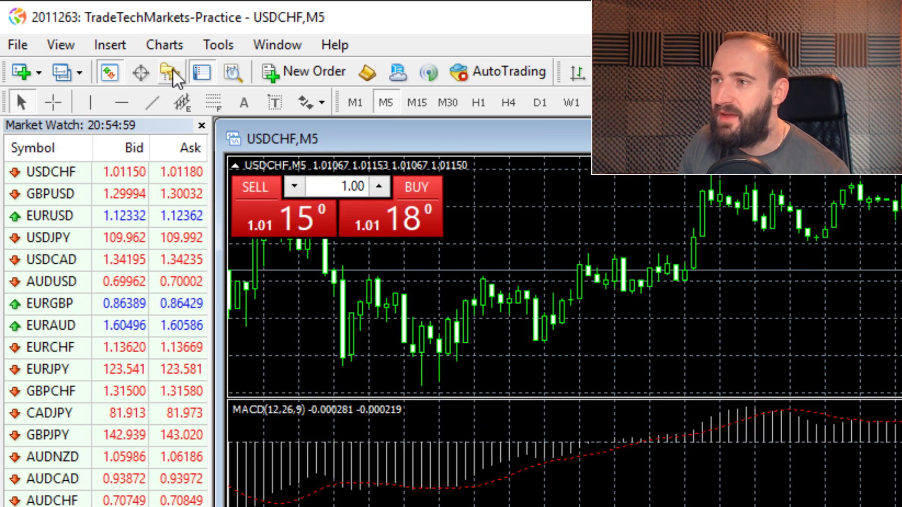
{"action": "left_click", "coordinate": [172, 73]}
{"action": "left_click", "coordinate": [171, 73]}
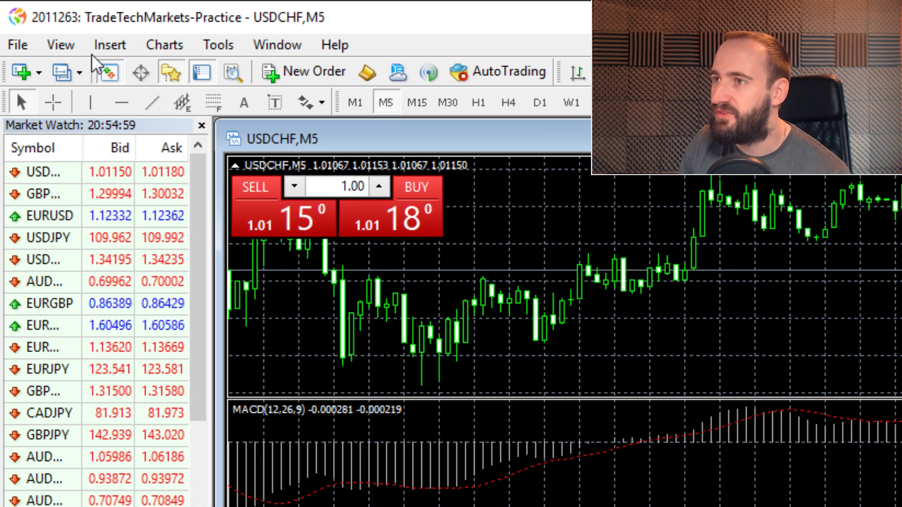
{"action": "left_click", "coordinate": [202, 79]}
{"action": "left_click", "coordinate": [201, 79]}
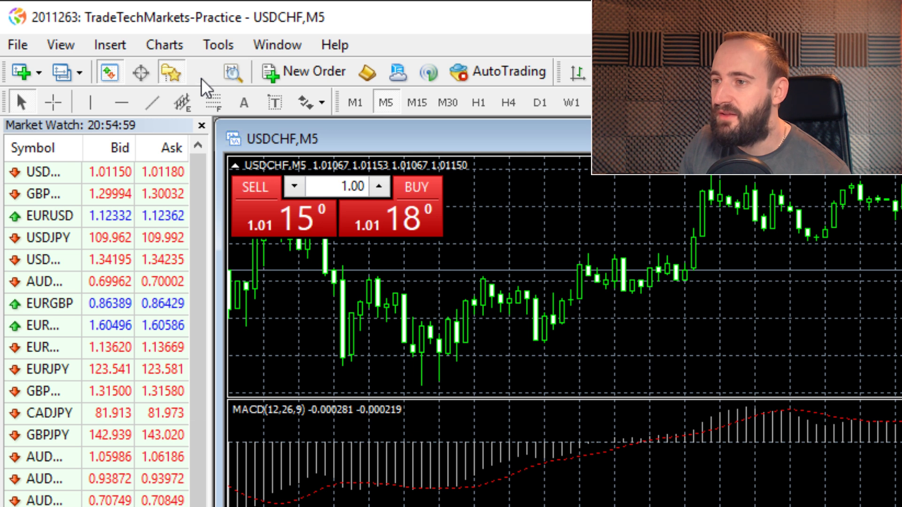
{"action": "left_click", "coordinate": [202, 79]}
{"action": "left_click", "coordinate": [204, 84]}
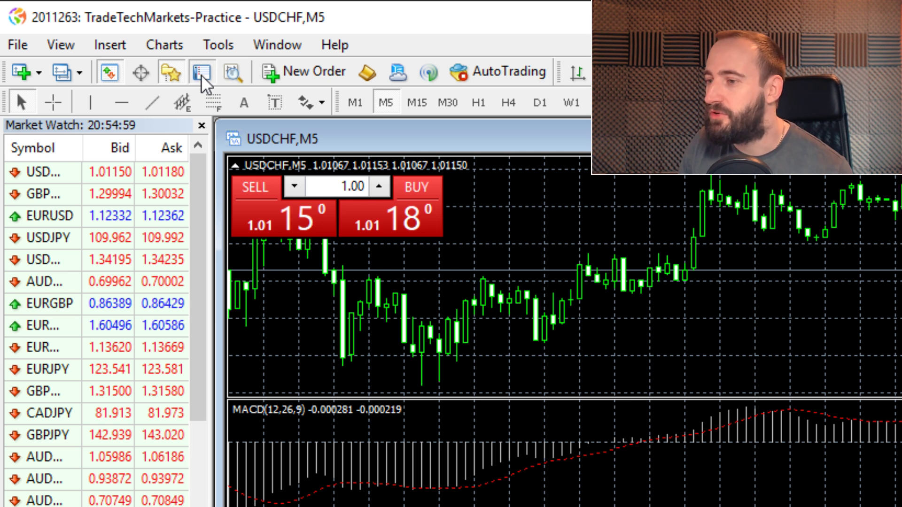
{"action": "key", "text": "ctrl+n"}
{"action": "key", "text": "ctrl+n"}
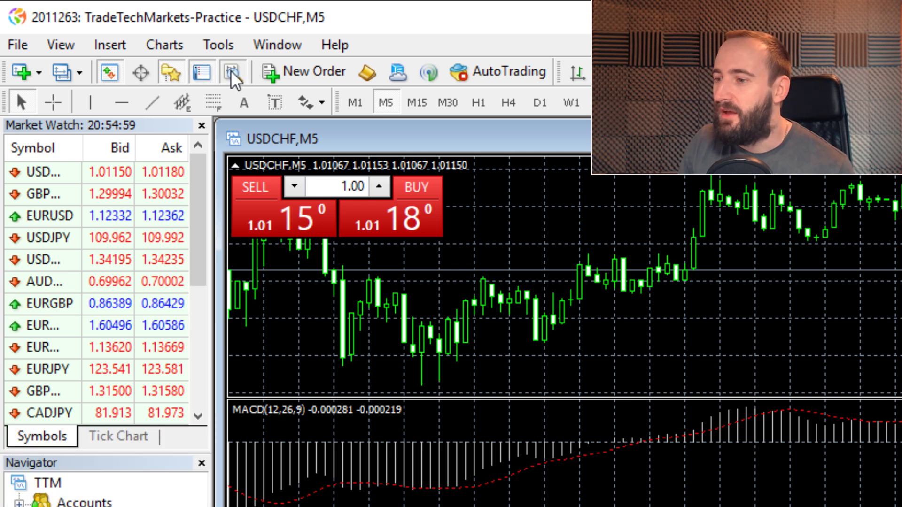
{"action": "key", "text": "ctrl+n"}
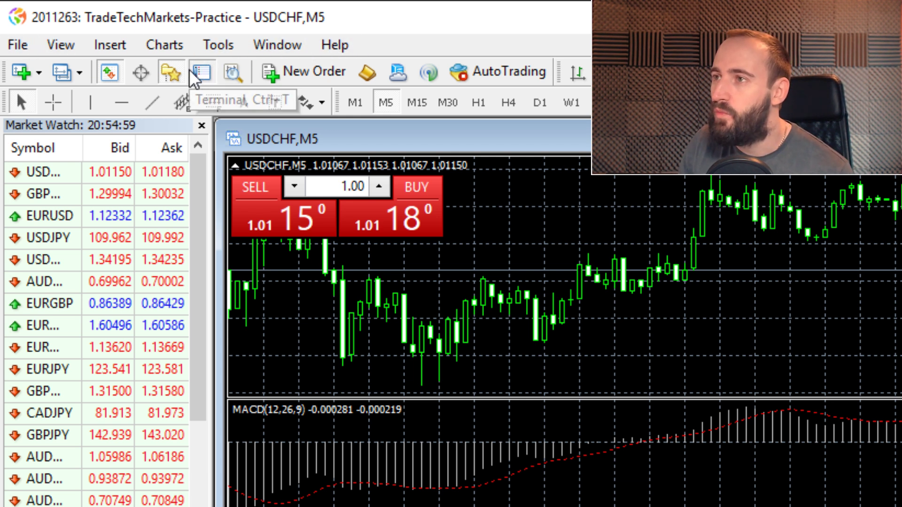
{"action": "left_click", "coordinate": [296, 75]}
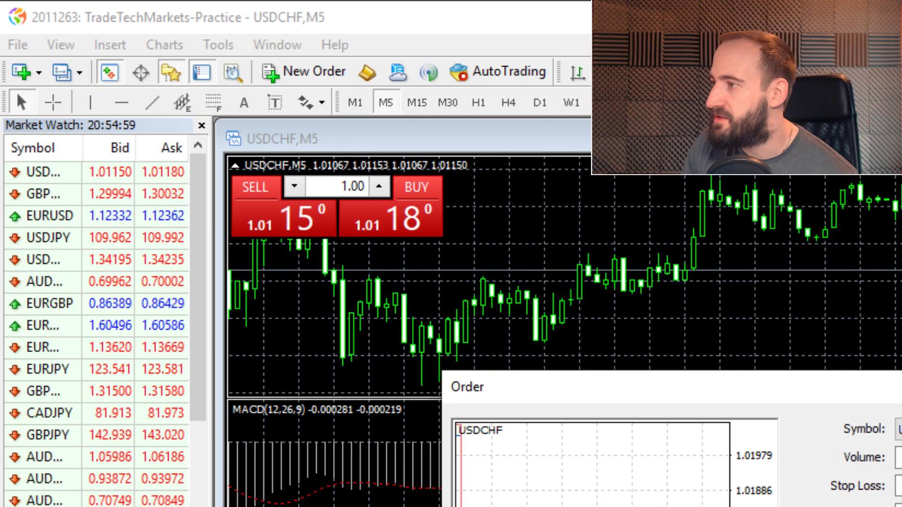
{"action": "key", "text": "Escape"}
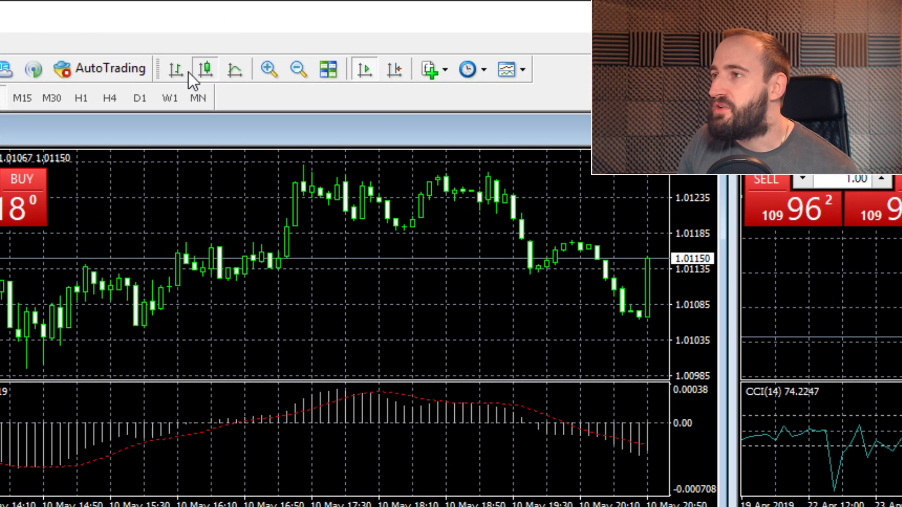
Switch the chart to bars, back to candlesticks, and select the H1 timeframe
{"action": "left_click", "coordinate": [577, 74]}
{"action": "left_click", "coordinate": [200, 68]}
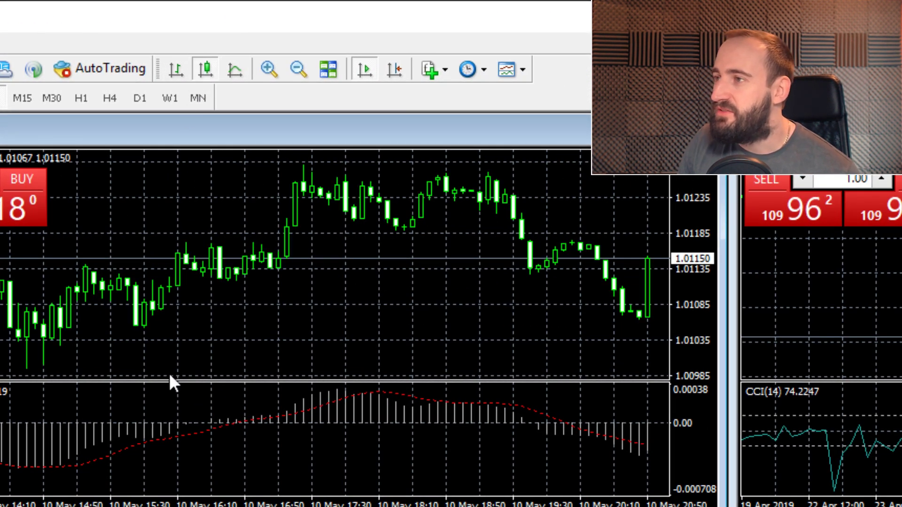
{"action": "left_click", "coordinate": [80, 97]}
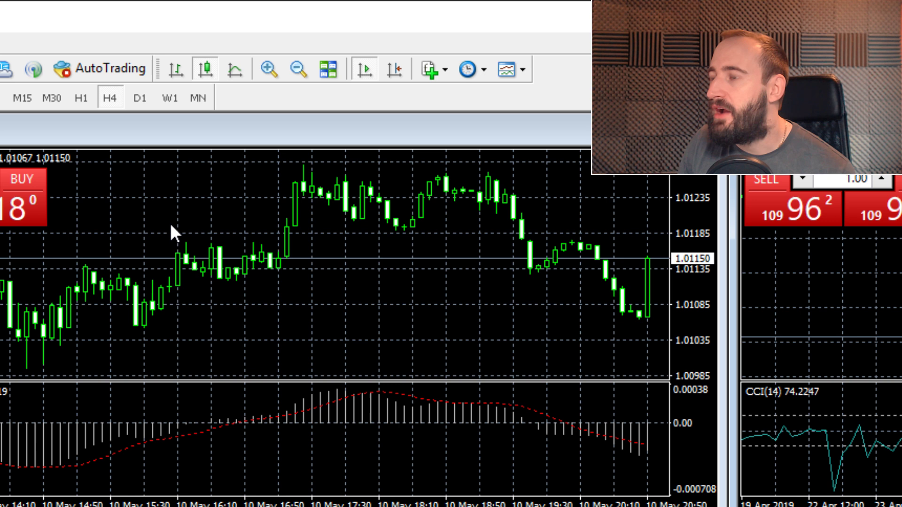
Turn off grid lines on the USDCHF chart and on the right-hand chart (Ctrl+G)
{"action": "right_click", "coordinate": [174, 204]}
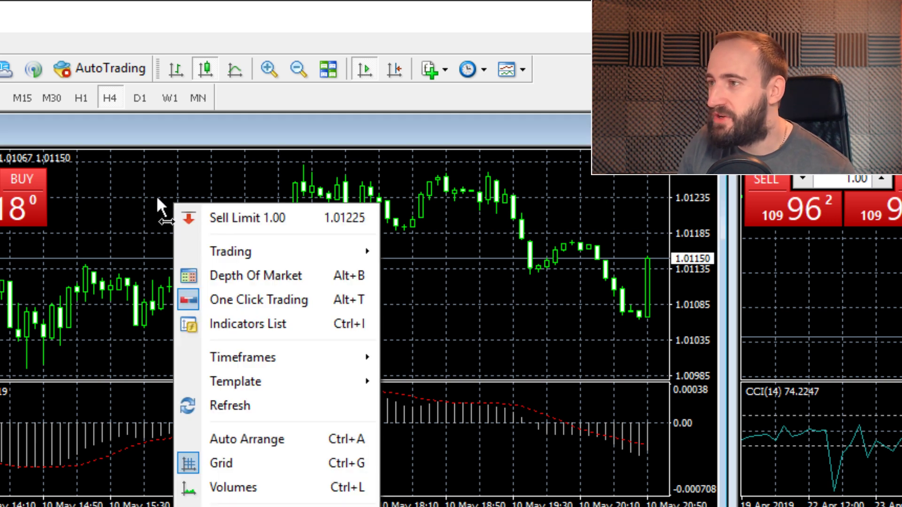
{"action": "left_click", "coordinate": [157, 195]}
{"action": "right_click", "coordinate": [157, 196]}
{"action": "left_click", "coordinate": [229, 456]}
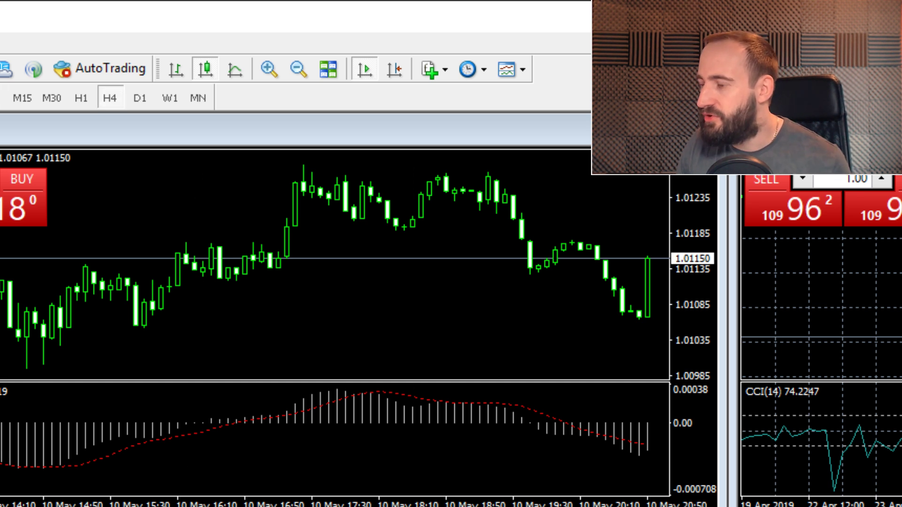
{"action": "left_click", "coordinate": [80, 98]}
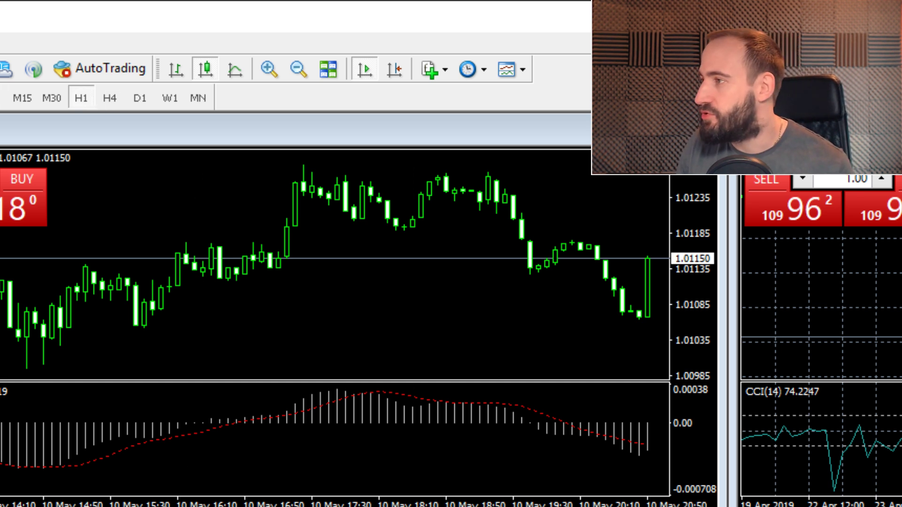
{"action": "left_click", "coordinate": [828, 357]}
{"action": "key", "text": "ctrl+g"}
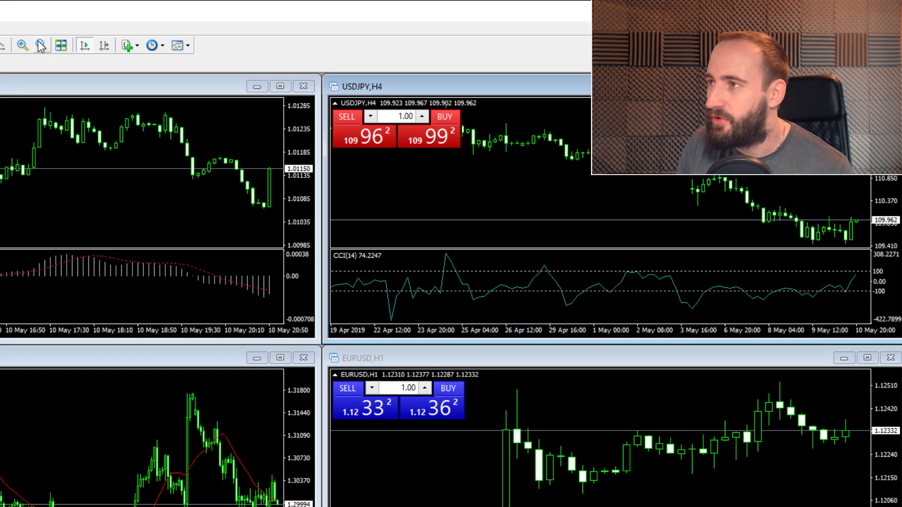
Zoom the USDJPY chart out, in, and back out to weekly-scale bars
{"action": "left_click", "coordinate": [40, 45]}
{"action": "left_click", "coordinate": [41, 45]}
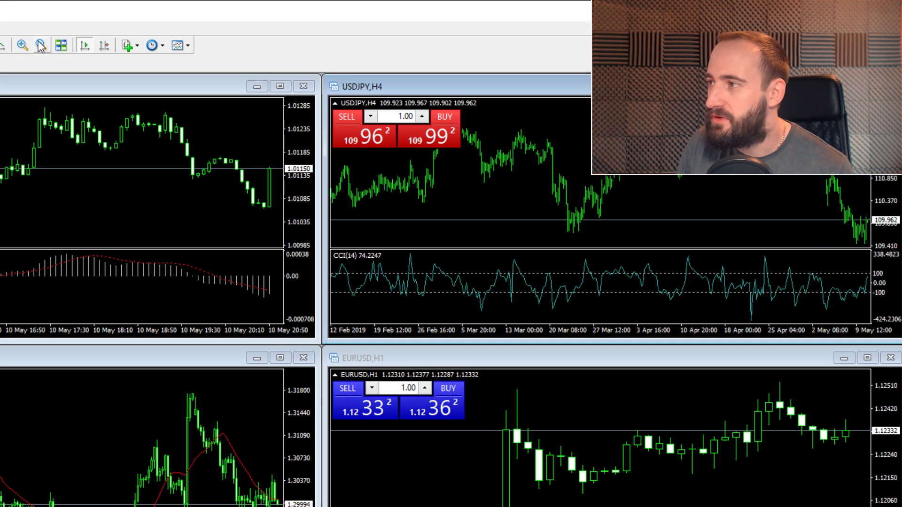
{"action": "left_click", "coordinate": [41, 45]}
{"action": "left_click", "coordinate": [26, 45]}
{"action": "left_click", "coordinate": [26, 45]}
{"action": "left_click", "coordinate": [26, 46]}
{"action": "left_click", "coordinate": [26, 45]}
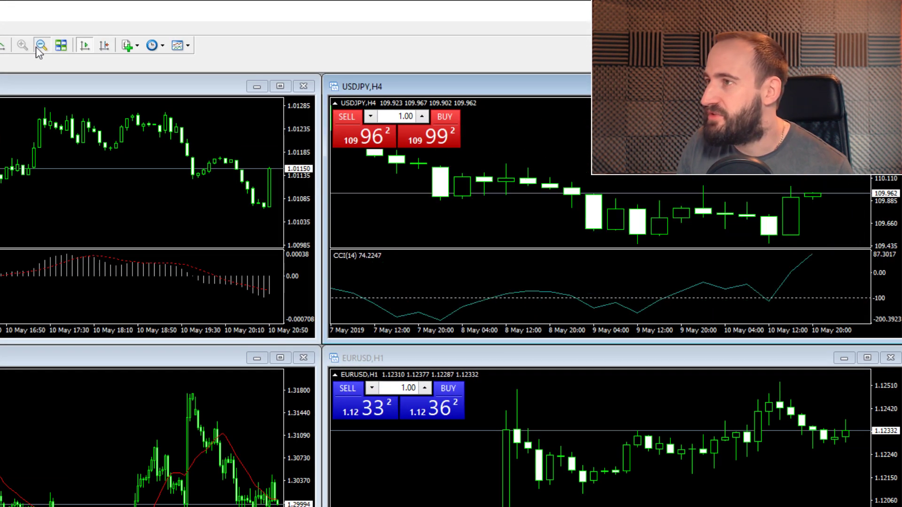
{"action": "left_click", "coordinate": [41, 45]}
{"action": "left_click", "coordinate": [40, 45]}
Maximize the USDCHF chart, return to the latest bars and enable Chart Shift
{"action": "left_click", "coordinate": [58, 47]}
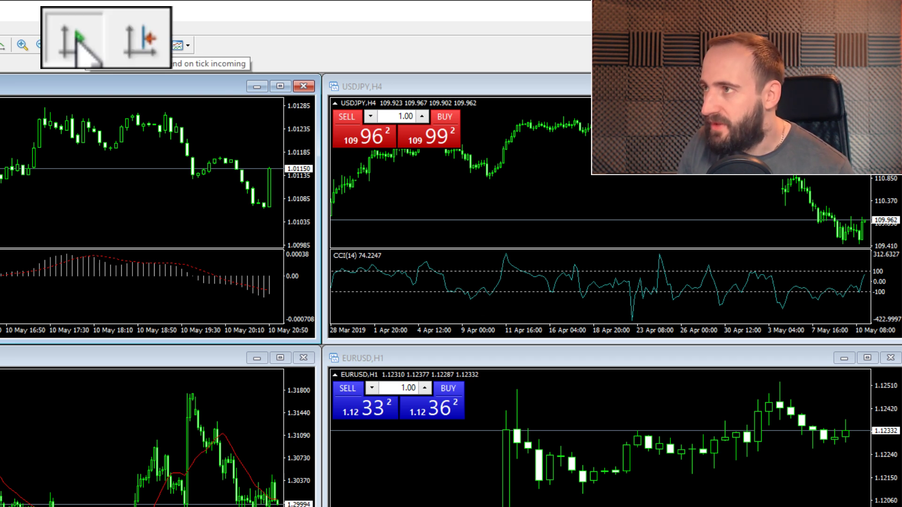
{"action": "left_click_drag", "start_coordinate": [84, 195], "coordinate": [239, 201]}
{"action": "left_click", "coordinate": [280, 86]}
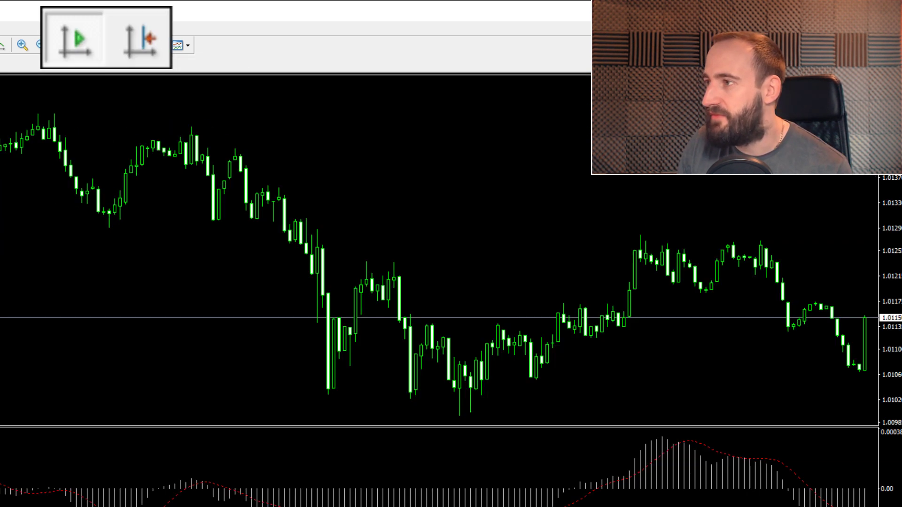
{"action": "scroll", "coordinate": [339, 295], "scroll_direction": "up", "scroll_amount": 15}
{"action": "scroll", "coordinate": [347, 282], "scroll_direction": "up", "scroll_amount": 8}
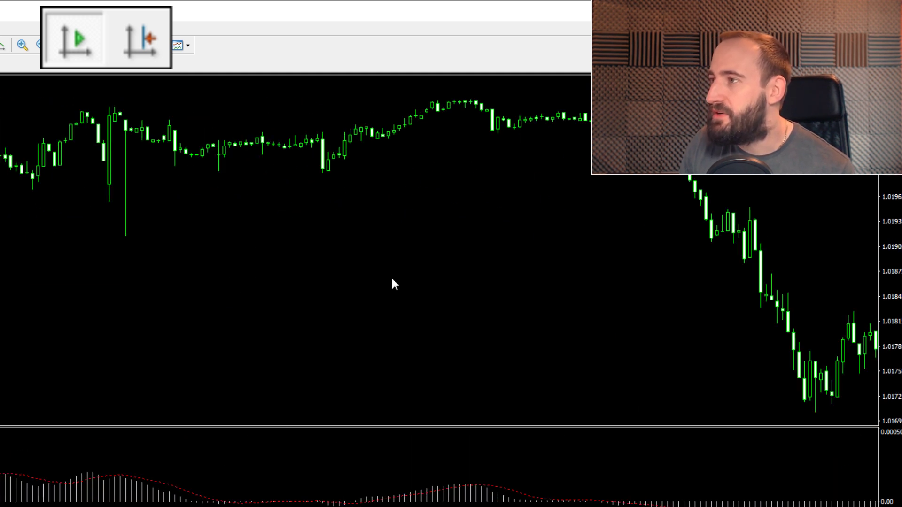
{"action": "left_click", "coordinate": [76, 50]}
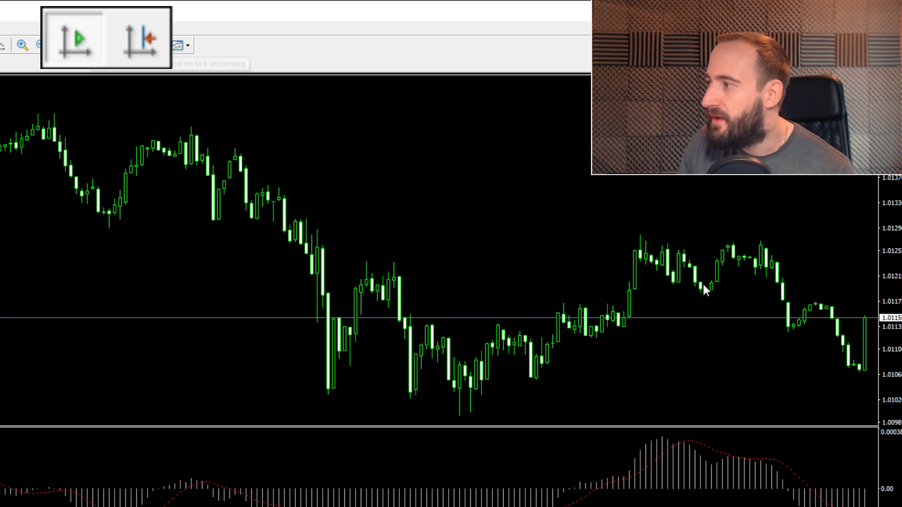
{"action": "left_click_drag", "start_coordinate": [799, 331], "coordinate": [762, 365]}
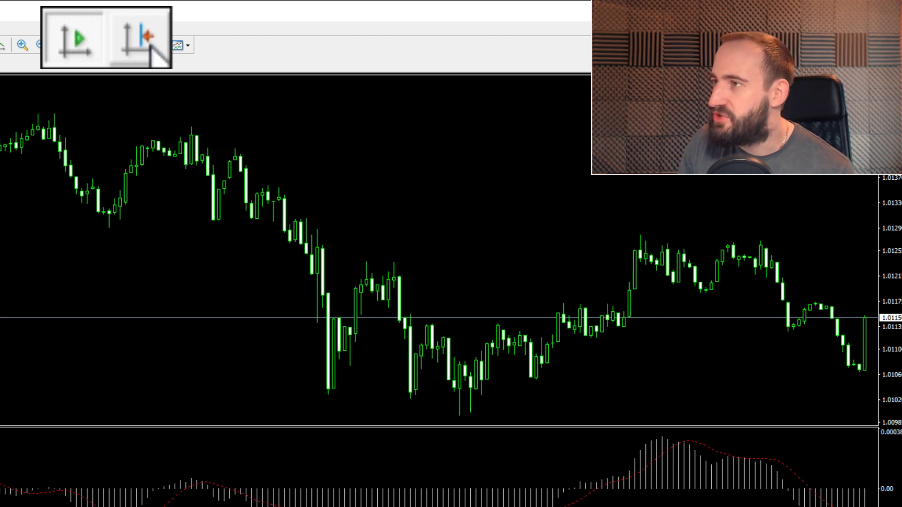
{"action": "left_click", "coordinate": [151, 43]}
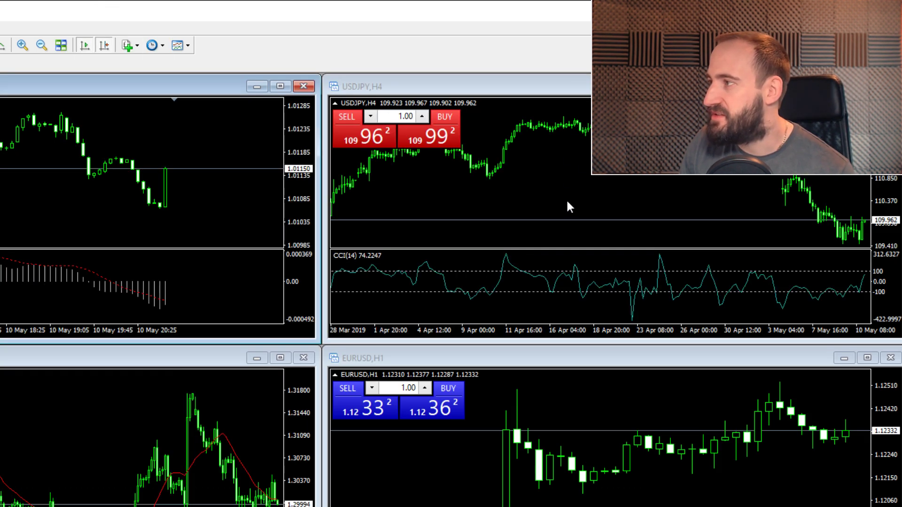
Enable Chart Shift on the USDJPY, EURUSD and lower-left charts
{"action": "left_click", "coordinate": [569, 207]}
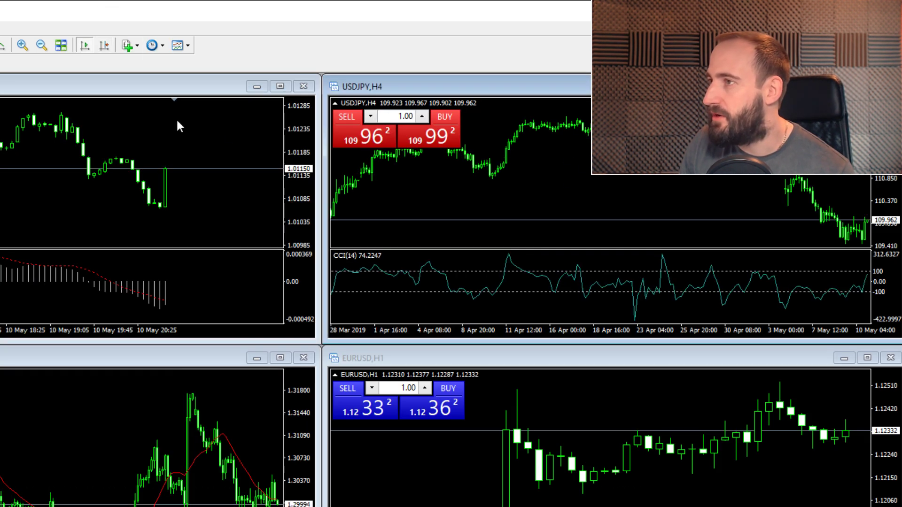
{"action": "left_click", "coordinate": [104, 45]}
{"action": "left_click", "coordinate": [498, 407]}
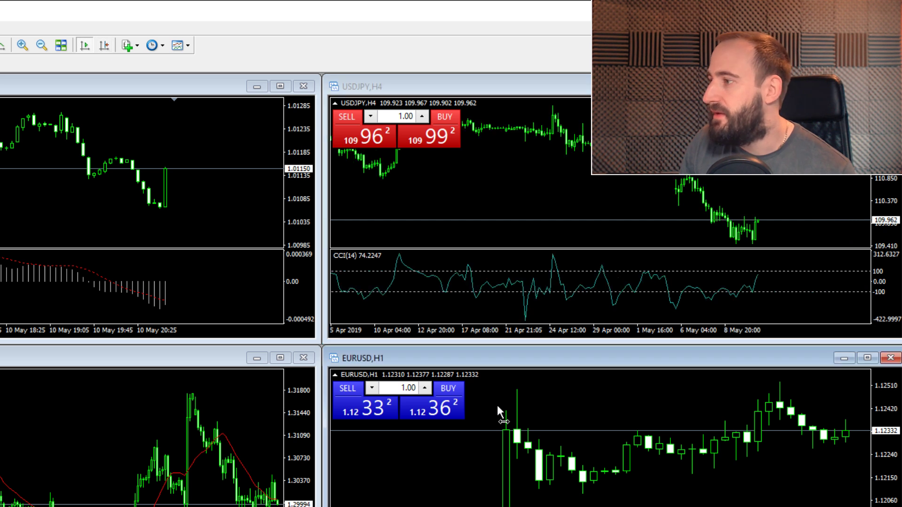
{"action": "left_click", "coordinate": [100, 47]}
{"action": "left_click", "coordinate": [109, 412]}
{"action": "left_click", "coordinate": [104, 46]}
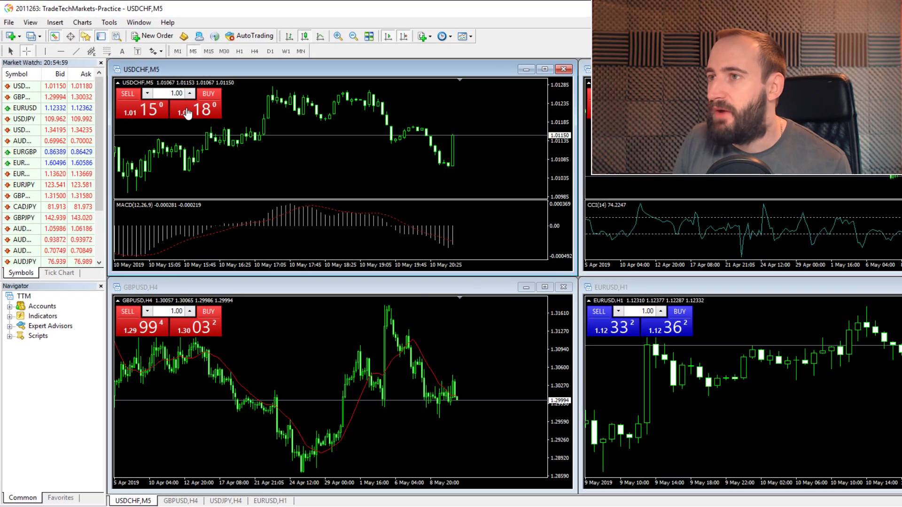
Place a vertical line at 18:45 on the USDCHF M5 chart
{"action": "middle_click", "coordinate": [66, 137]}
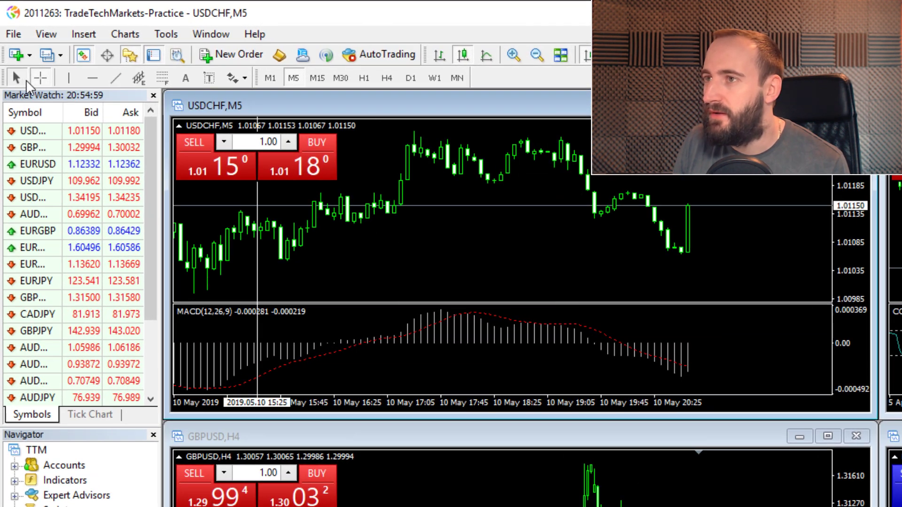
{"action": "left_click_drag", "start_coordinate": [579, 162], "coordinate": [489, 179]}
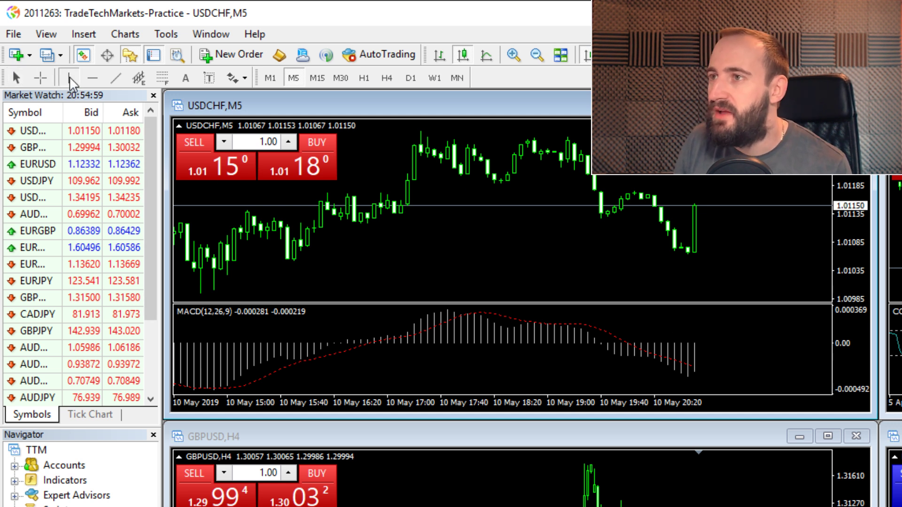
{"action": "left_click", "coordinate": [529, 226]}
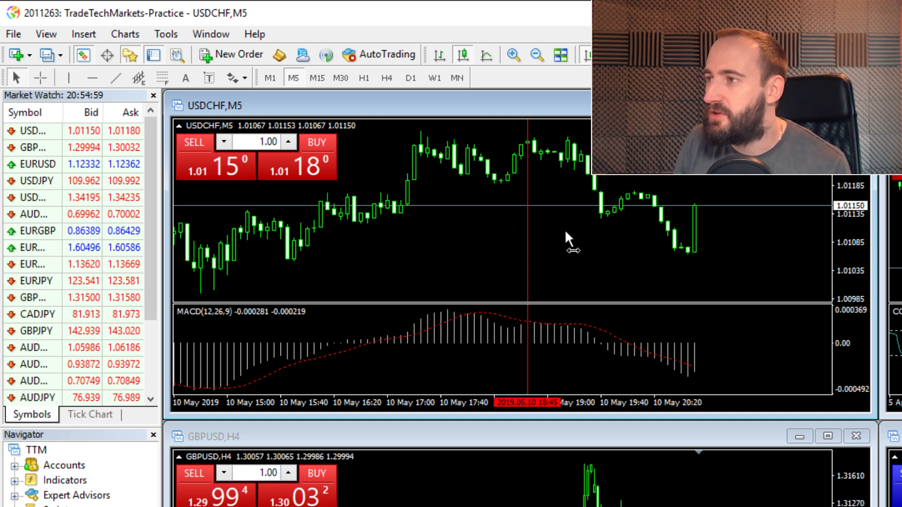
{"action": "left_click_drag", "start_coordinate": [568, 240], "coordinate": [581, 241]}
Add a horizontal line at 1.01094 and a rising trend line from the vertical line
{"action": "left_click", "coordinate": [92, 77]}
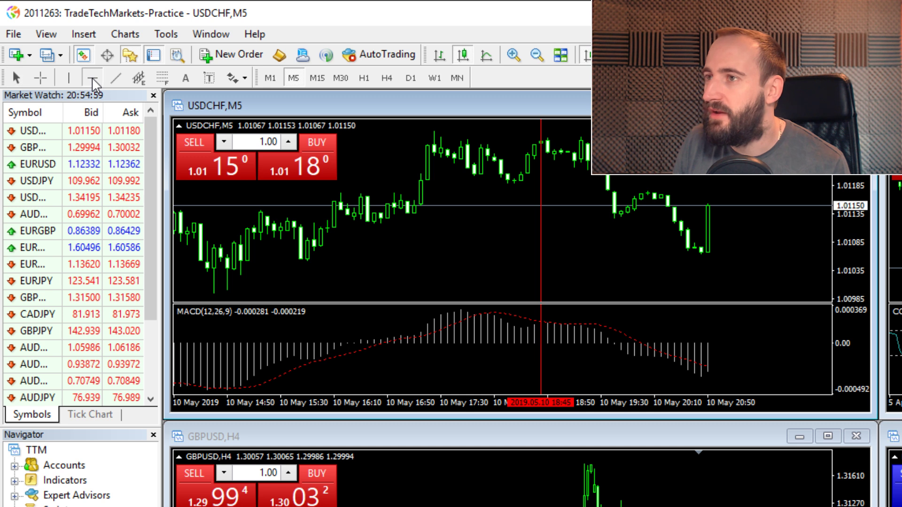
{"action": "left_click", "coordinate": [570, 237]}
{"action": "left_click", "coordinate": [116, 77]}
{"action": "left_click_drag", "start_coordinate": [541, 242], "coordinate": [622, 207]}
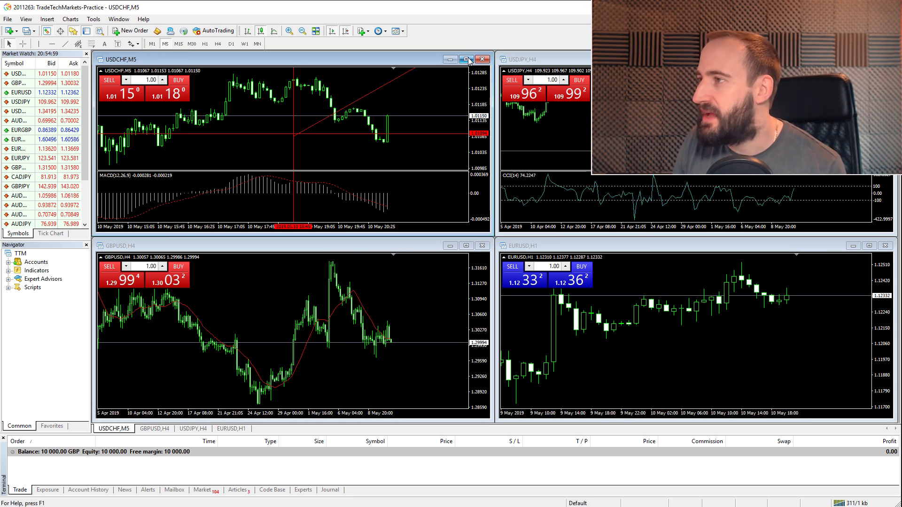
Maximize the USDCHF M5 chart and draw a Fibonacci retracement from high to low
{"action": "left_click", "coordinate": [466, 60]}
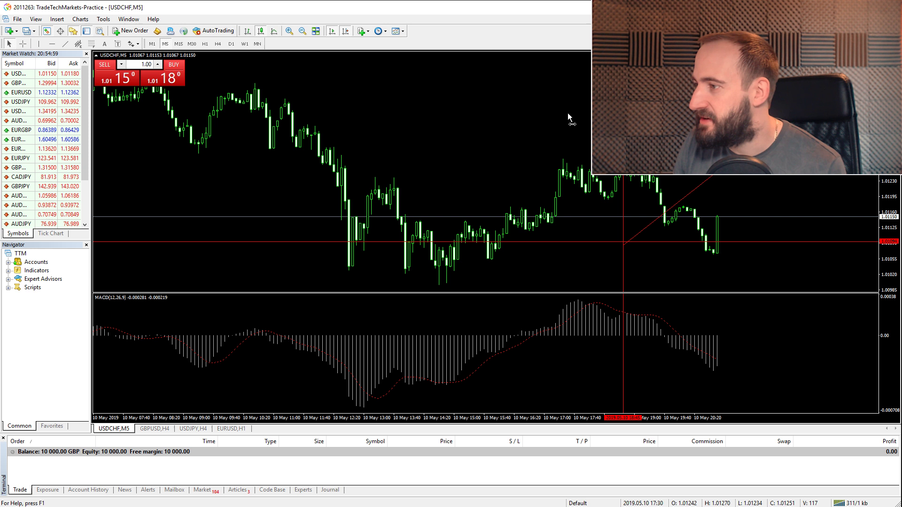
{"action": "scroll", "coordinate": [568, 113], "scroll_direction": "up", "scroll_amount": 1}
{"action": "left_click", "coordinate": [91, 44]}
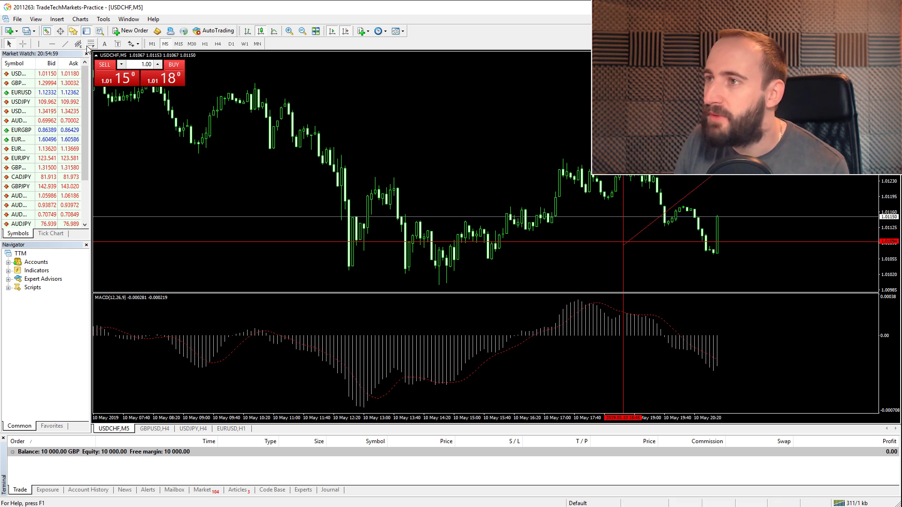
{"action": "left_click_drag", "start_coordinate": [251, 72], "coordinate": [550, 271]}
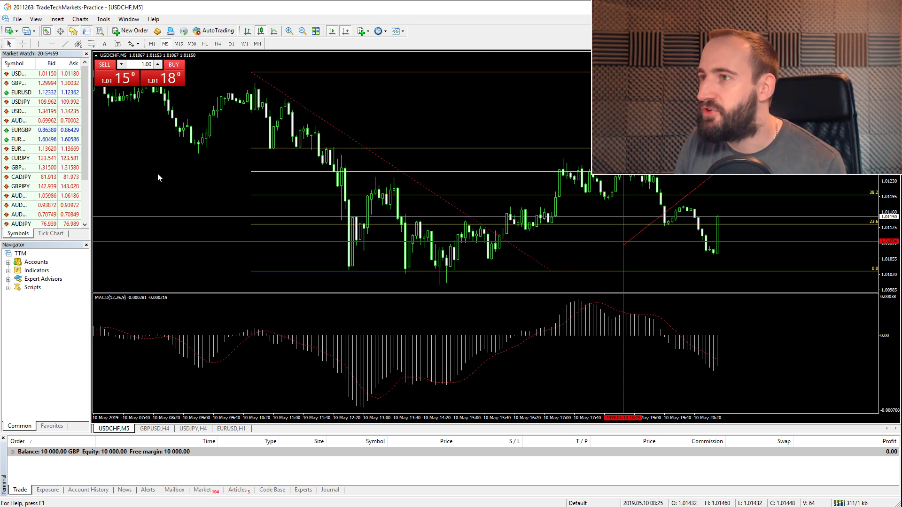
Place a text label on the USDCHF chart, accepting its default properties
{"action": "left_click", "coordinate": [118, 44]}
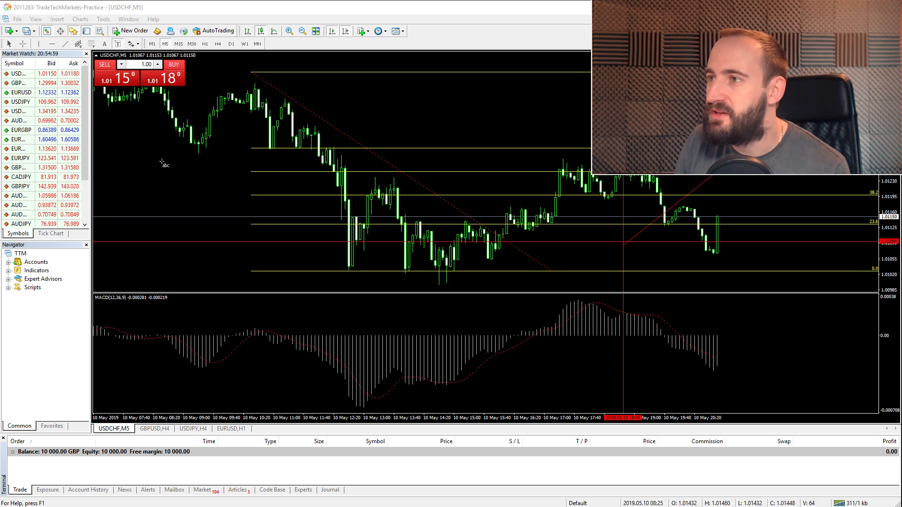
{"action": "left_click", "coordinate": [162, 161]}
{"action": "left_click", "coordinate": [492, 299]}
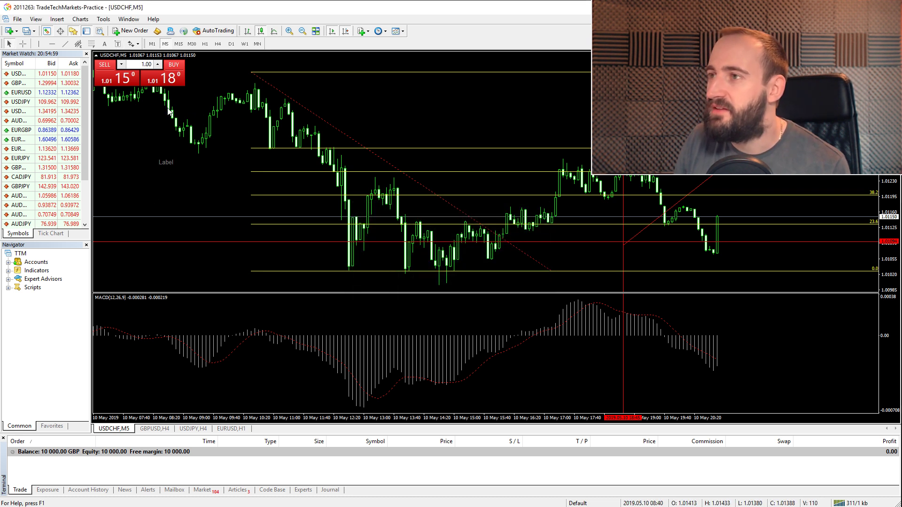
Add a thumbs-up arrow sign to the chart, then tile all chart windows
{"action": "left_click", "coordinate": [135, 44]}
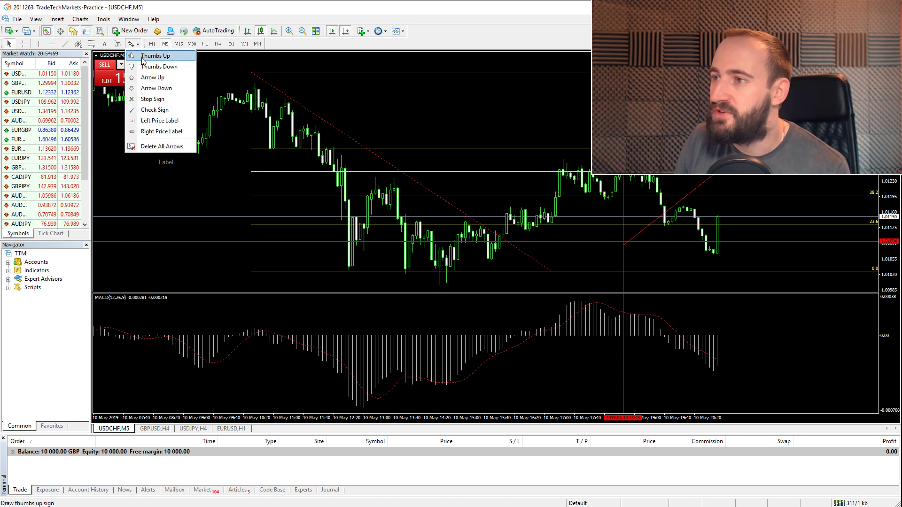
{"action": "left_click", "coordinate": [143, 57]}
{"action": "left_click", "coordinate": [194, 174]}
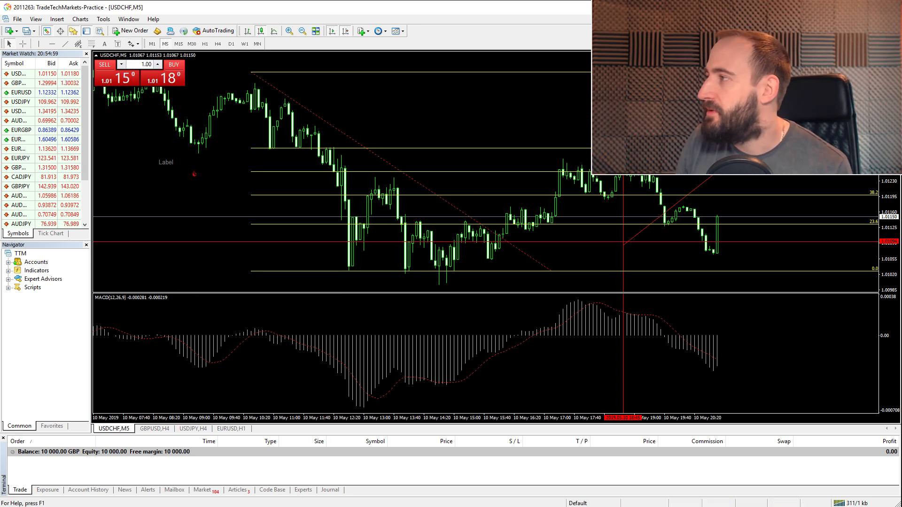
{"action": "key", "text": "alt+r"}
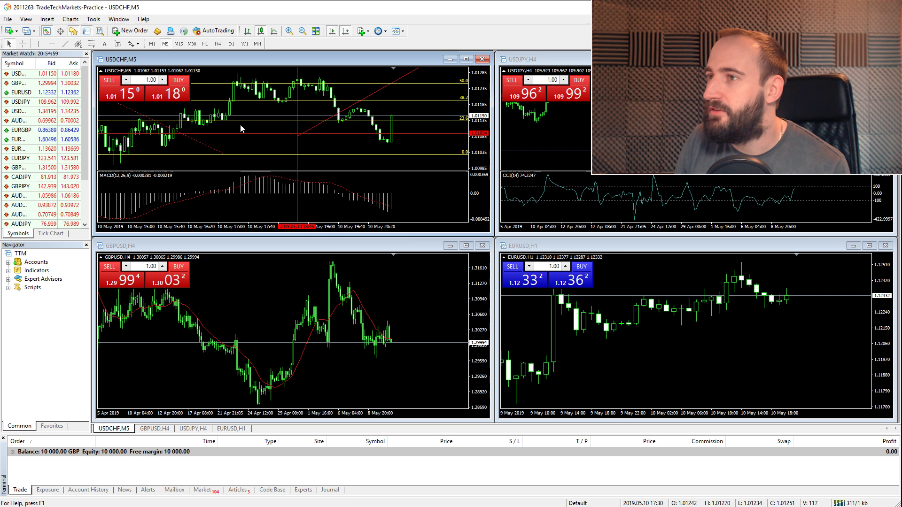
Re-tile the charts, then activate the USDCHF chart window and maximize it
{"action": "left_click", "coordinate": [466, 59]}
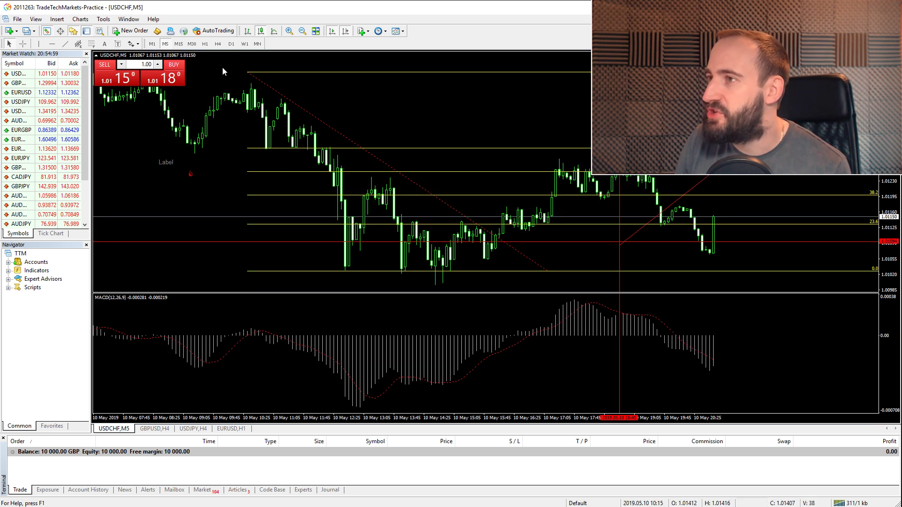
{"action": "key", "text": "alt+r"}
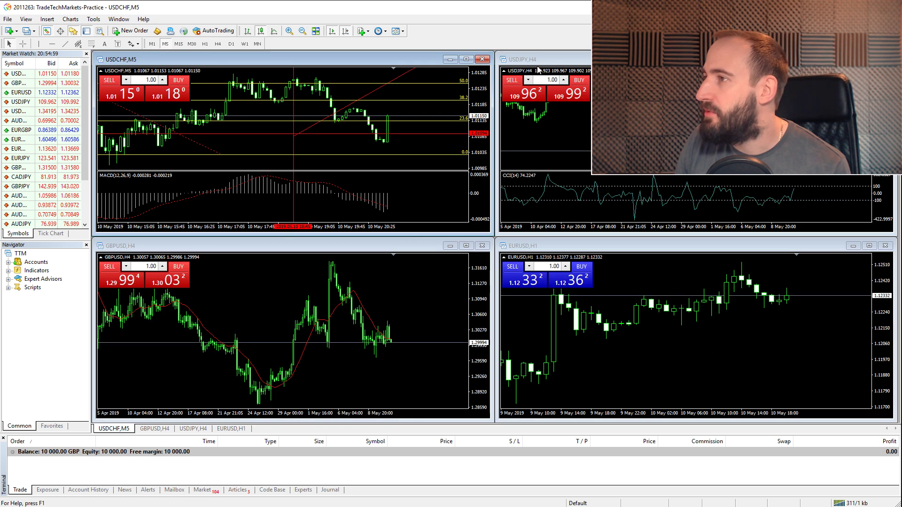
{"action": "key", "text": "ctrl+F6"}
{"action": "key", "text": "ctrl+F6"}
{"action": "key", "text": "ctrl+F6"}
{"action": "key", "text": "ctrl+F6"}
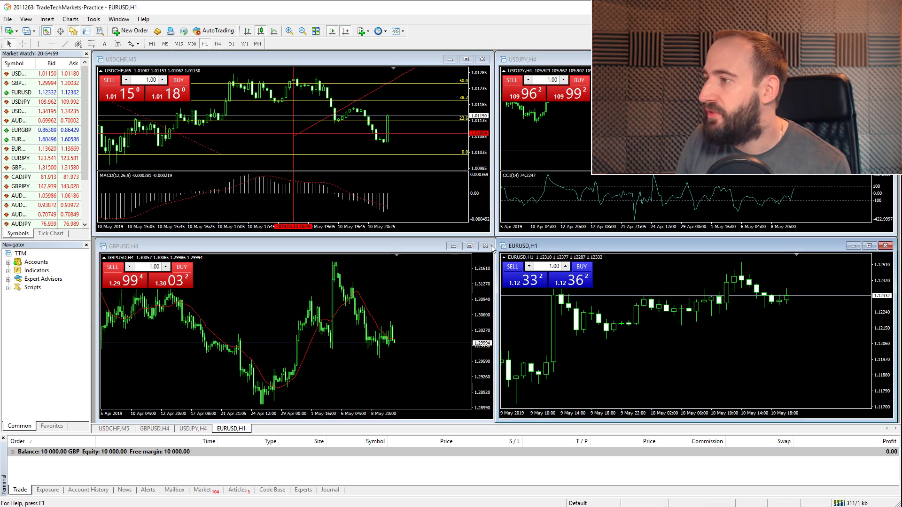
{"action": "left_click", "coordinate": [356, 71]}
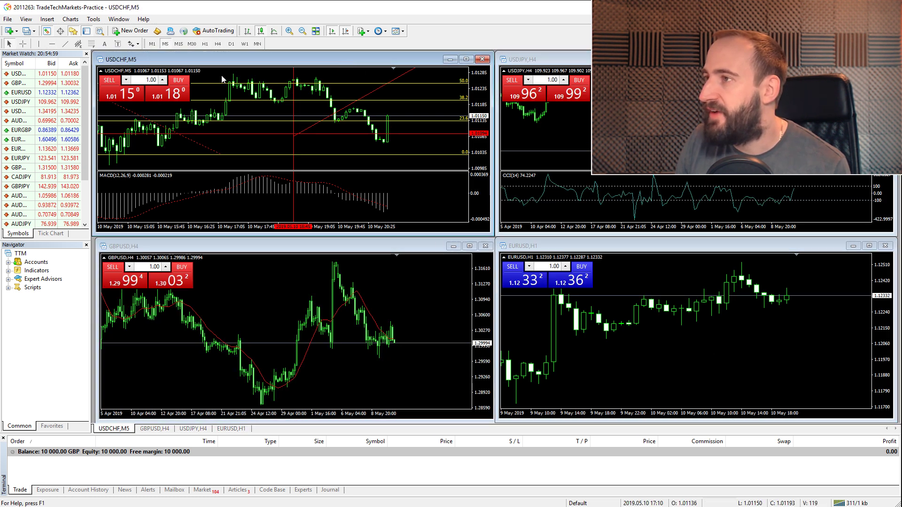
{"action": "left_click", "coordinate": [466, 59]}
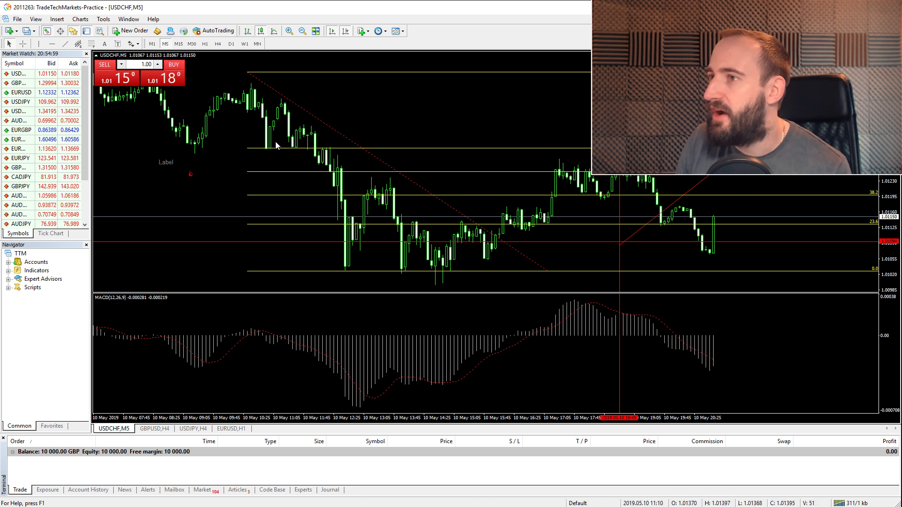
Step the USDCHF chart through M1 up to Monthly, then open and close the Templates list
{"action": "left_click", "coordinate": [153, 45]}
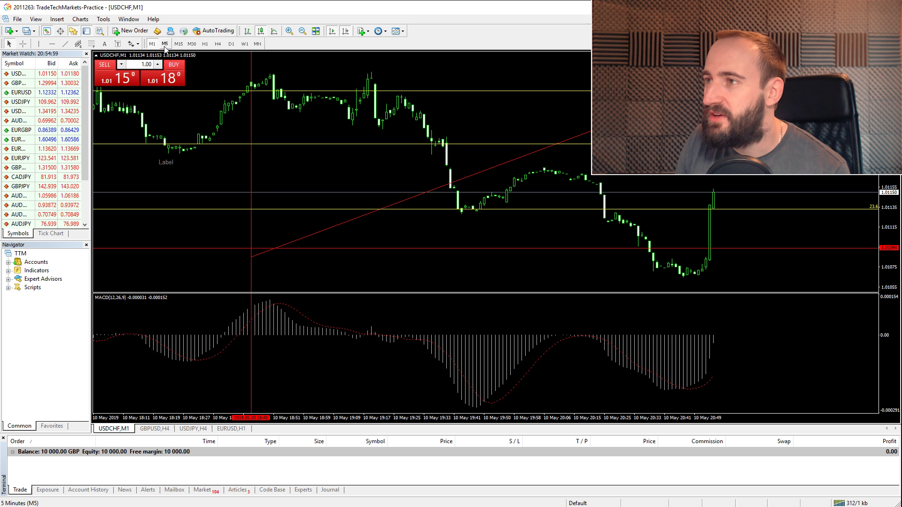
{"action": "left_click", "coordinate": [165, 46]}
{"action": "left_click", "coordinate": [179, 44]}
{"action": "left_click", "coordinate": [192, 44]}
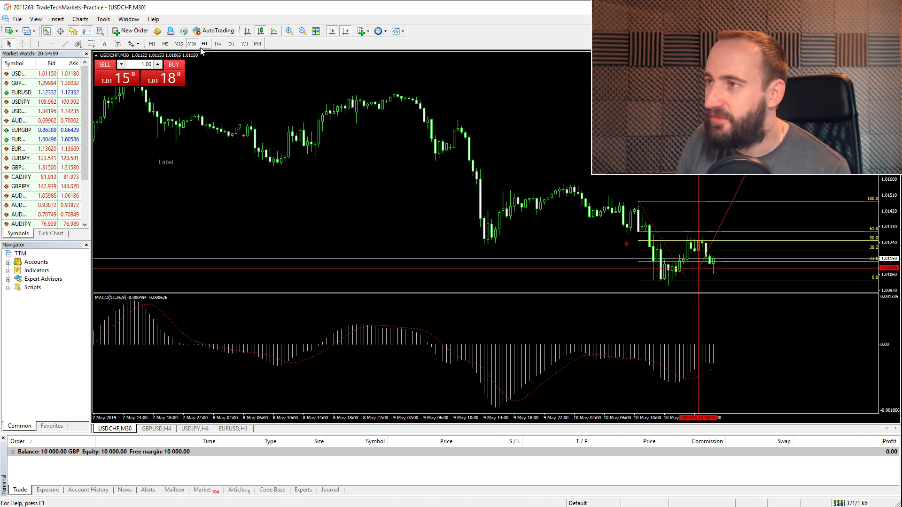
{"action": "left_click", "coordinate": [204, 44]}
{"action": "left_click", "coordinate": [218, 45]}
{"action": "left_click", "coordinate": [231, 44]}
{"action": "left_click", "coordinate": [244, 44]}
{"action": "left_click", "coordinate": [258, 44]}
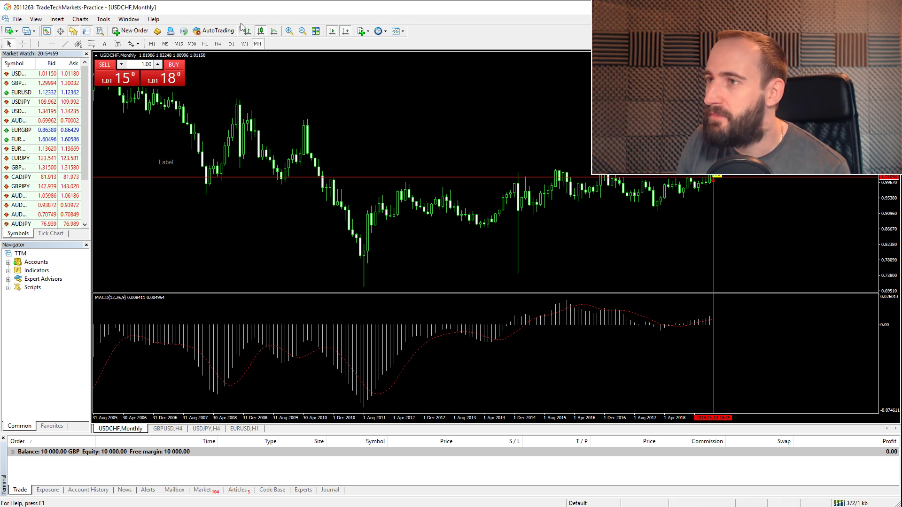
{"action": "left_click", "coordinate": [395, 33]}
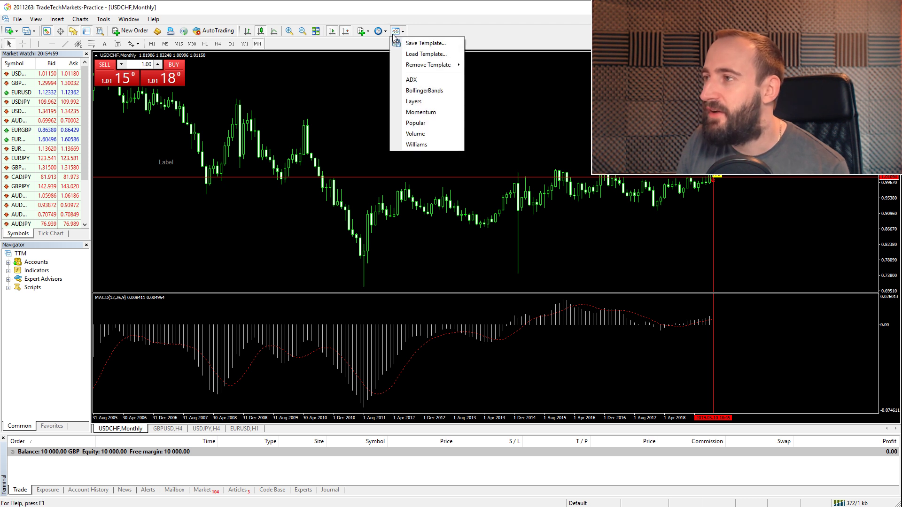
{"action": "left_click", "coordinate": [370, 23]}
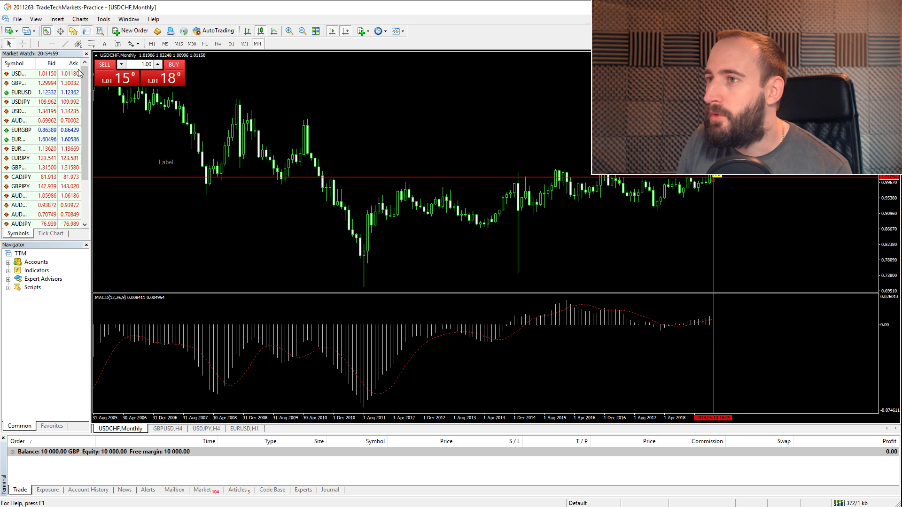
Widen the Market Watch quote list
{"action": "left_click_drag", "start_coordinate": [91, 89], "coordinate": [415, 110]}
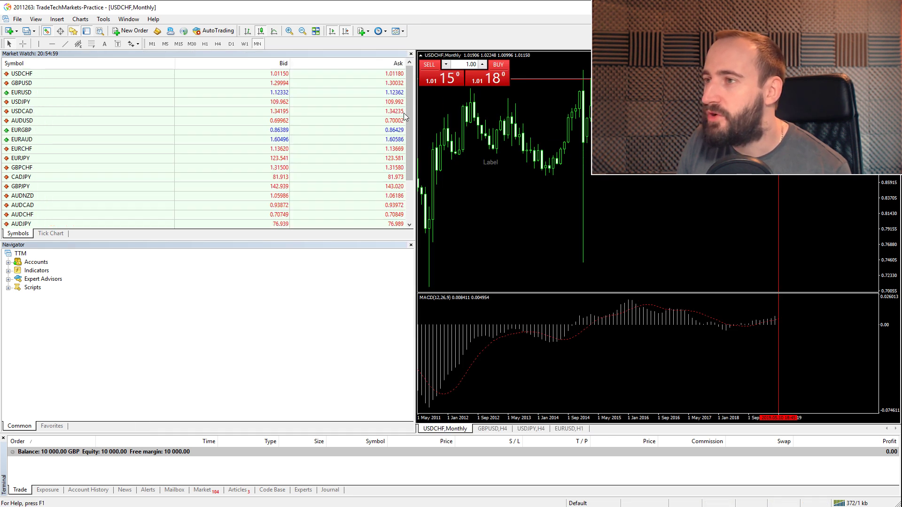
{"action": "scroll", "coordinate": [104, 203], "scroll_direction": "down", "scroll_amount": 2}
{"action": "scroll", "coordinate": [66, 177], "scroll_direction": "up", "scroll_amount": 2}
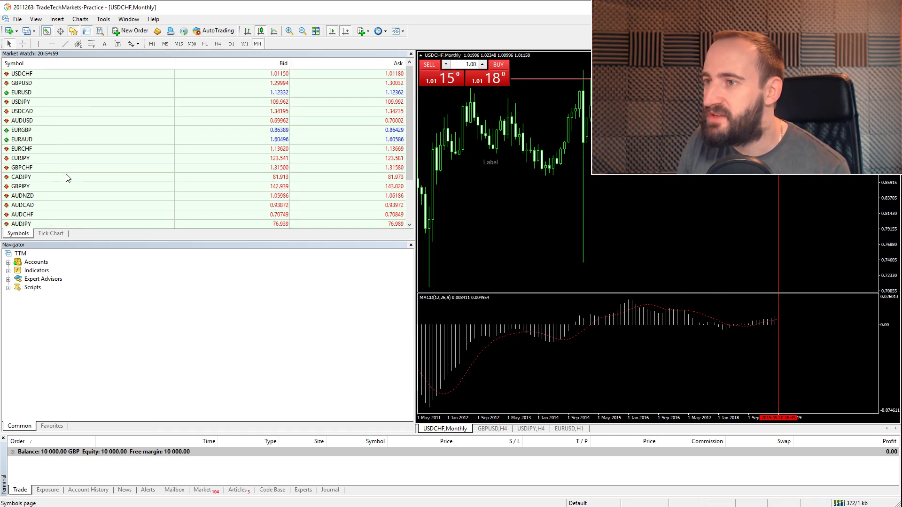
Check the Market Watch symbol menus, then open and dismiss a USDCAD New Order ticket
{"action": "left_click", "coordinate": [68, 77]}
{"action": "right_click", "coordinate": [68, 77]}
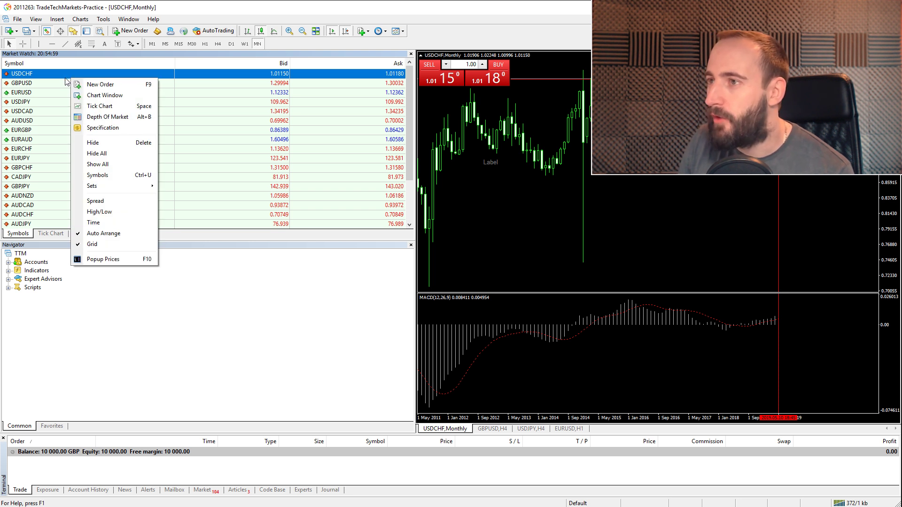
{"action": "right_click", "coordinate": [49, 84]}
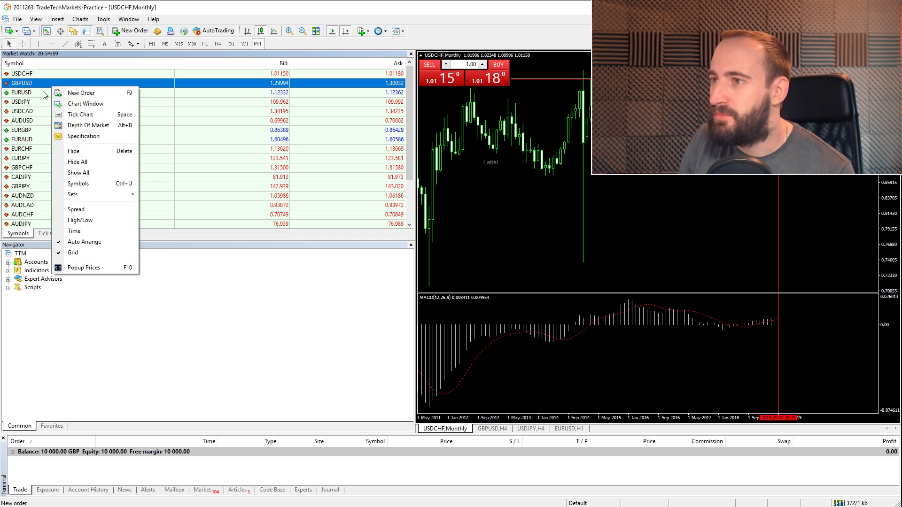
{"action": "right_click", "coordinate": [141, 102]}
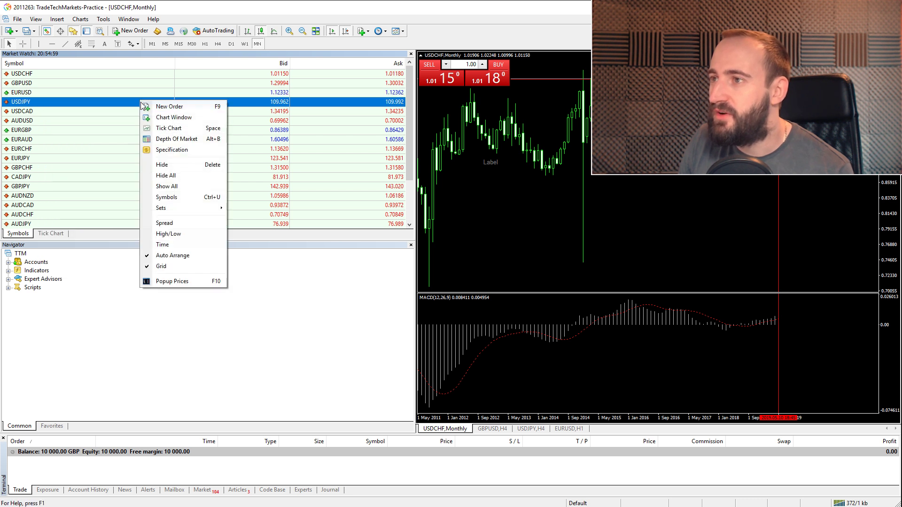
{"action": "right_click", "coordinate": [103, 112]}
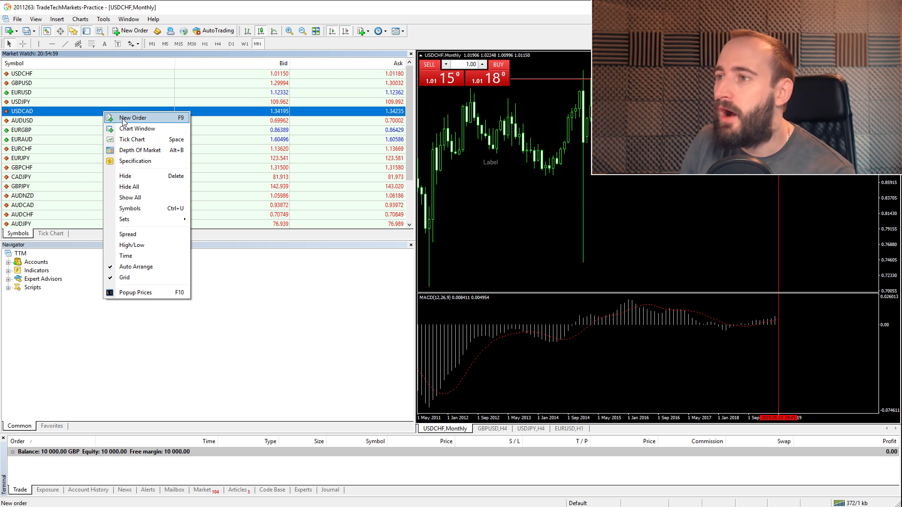
{"action": "left_click", "coordinate": [125, 121]}
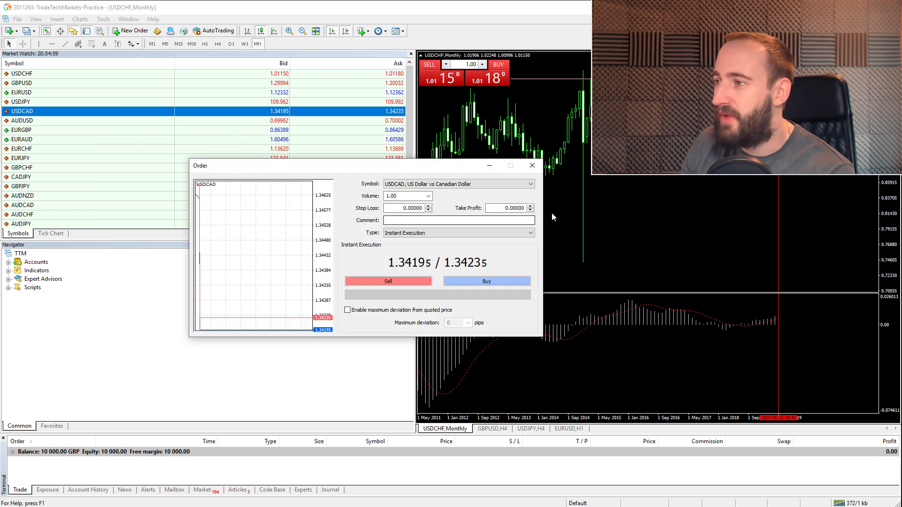
{"action": "left_click", "coordinate": [537, 168]}
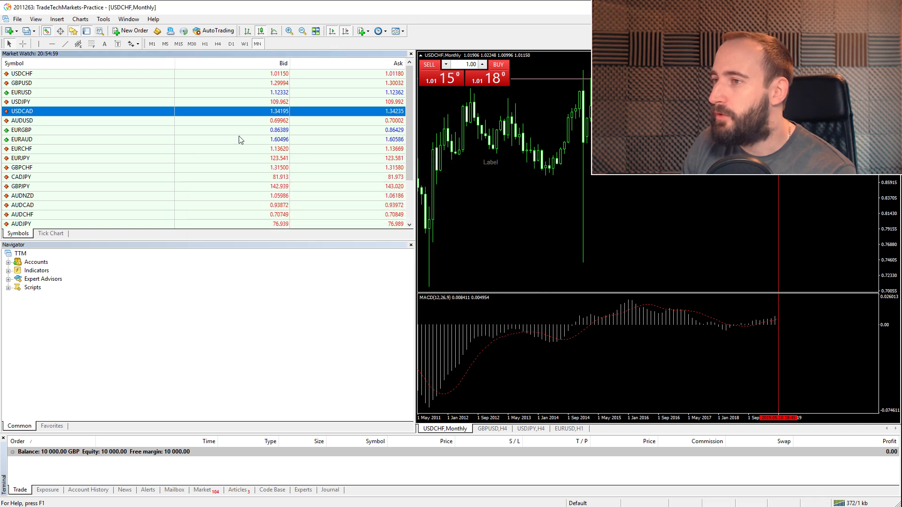
Open new chart windows for AUDUSD and EURGBP from Market Watch
{"action": "right_click", "coordinate": [148, 119]}
{"action": "left_click", "coordinate": [160, 133]}
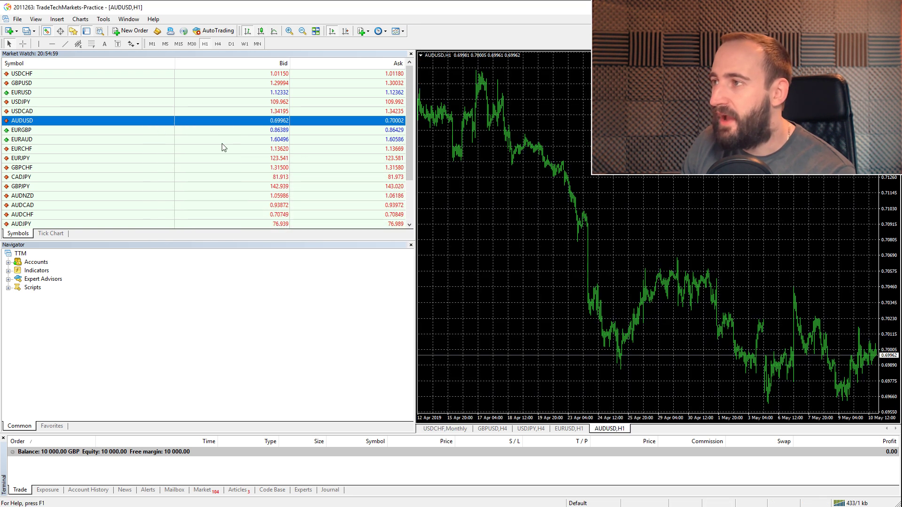
{"action": "right_click", "coordinate": [226, 130]}
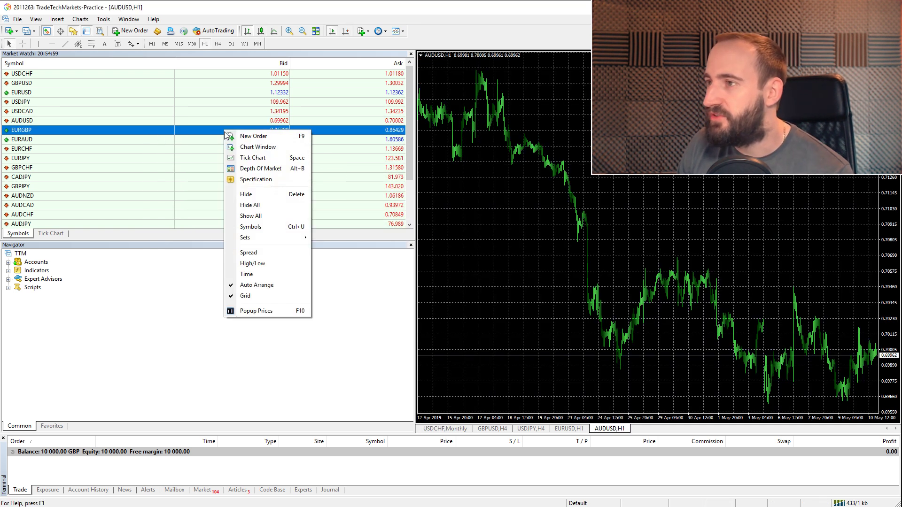
{"action": "left_click", "coordinate": [250, 149]}
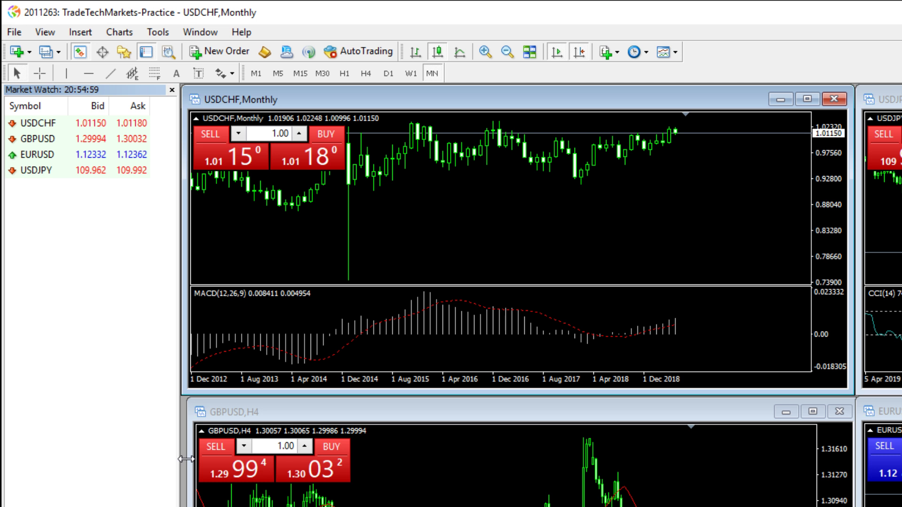
Drag the Market Watch splitter far to the right, narrowing the USDCHF and GBPUSD charts
{"action": "left_click_drag", "start_coordinate": [186, 459], "coordinate": [382, 482]}
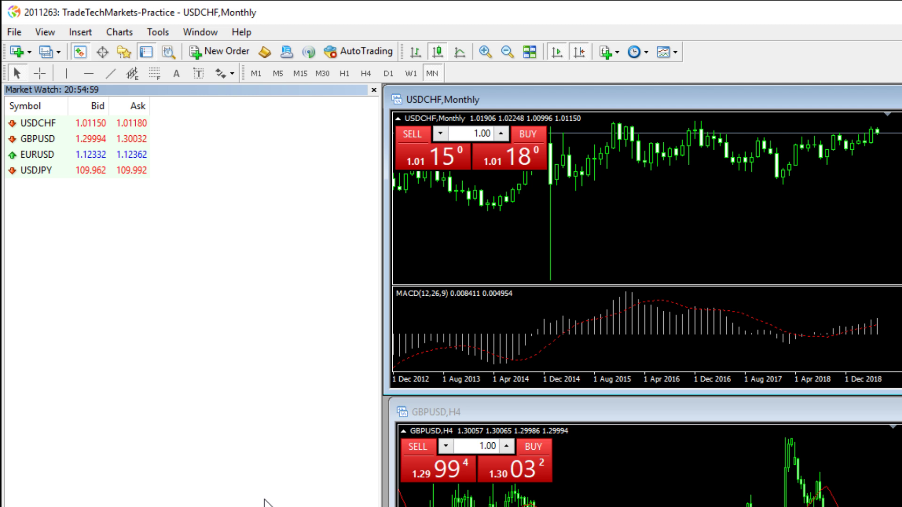
Open the Symbols dialog and add the Dow Jones symbol USA30 from the DowJones group
{"action": "right_click", "coordinate": [117, 254]}
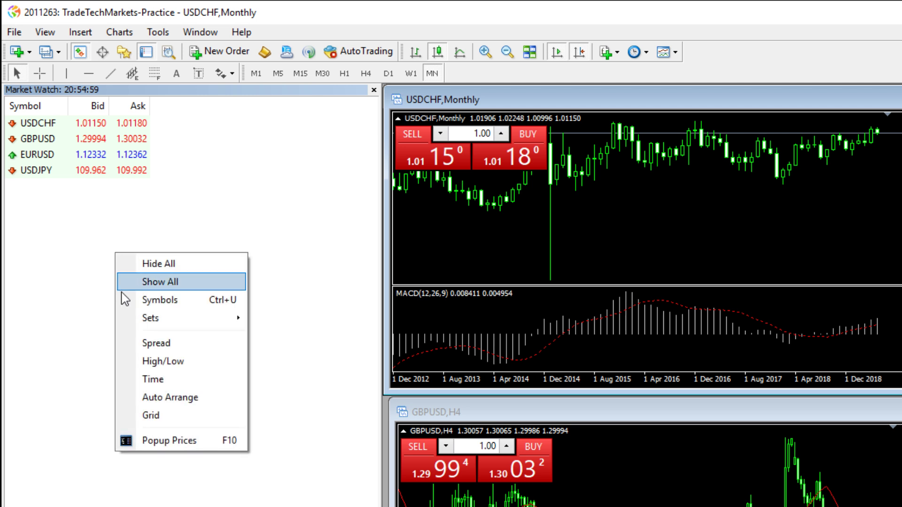
{"action": "left_click", "coordinate": [160, 301]}
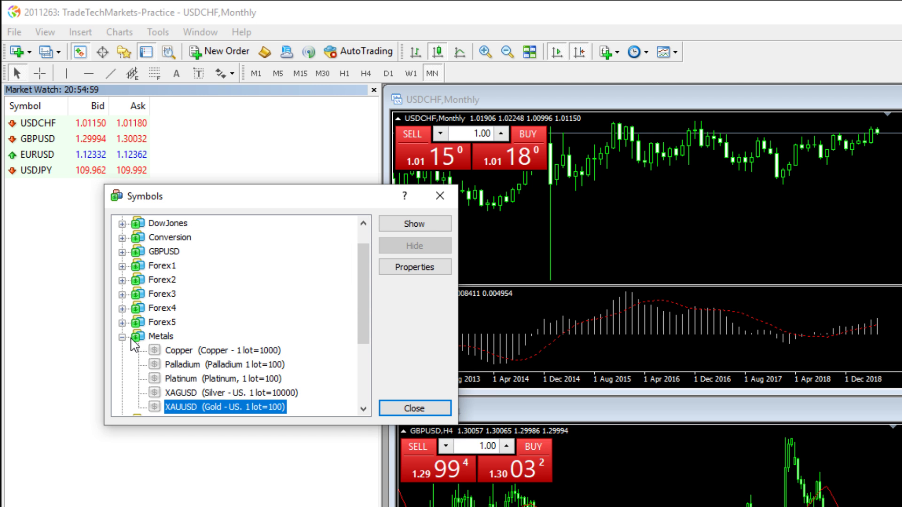
{"action": "double_click", "coordinate": [155, 336]}
{"action": "left_click_drag", "start_coordinate": [358, 318], "coordinate": [364, 249]}
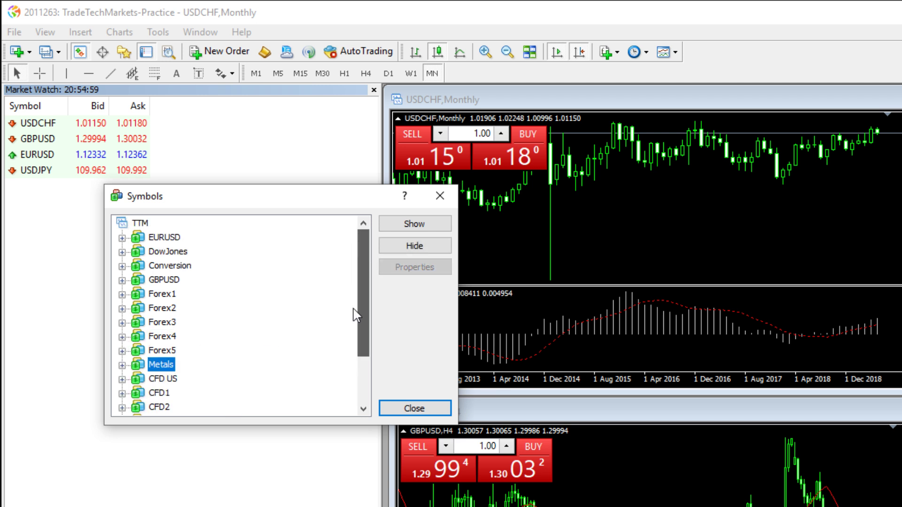
{"action": "left_click_drag", "start_coordinate": [358, 313], "coordinate": [358, 255]}
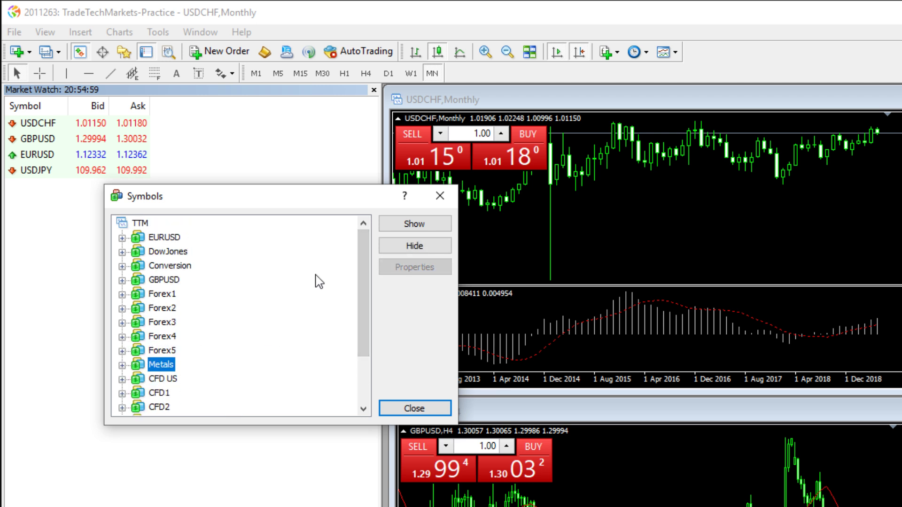
{"action": "left_click", "coordinate": [166, 252]}
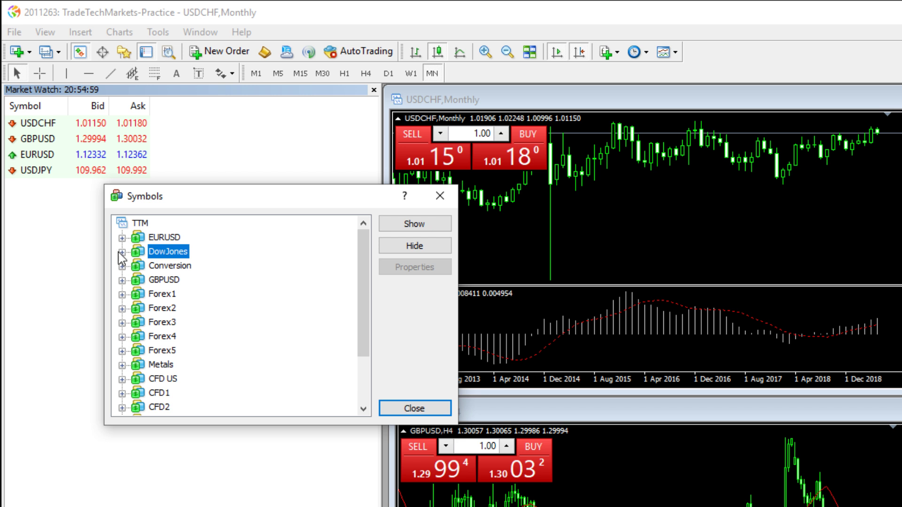
{"action": "left_click", "coordinate": [122, 252]}
{"action": "double_click", "coordinate": [176, 267]}
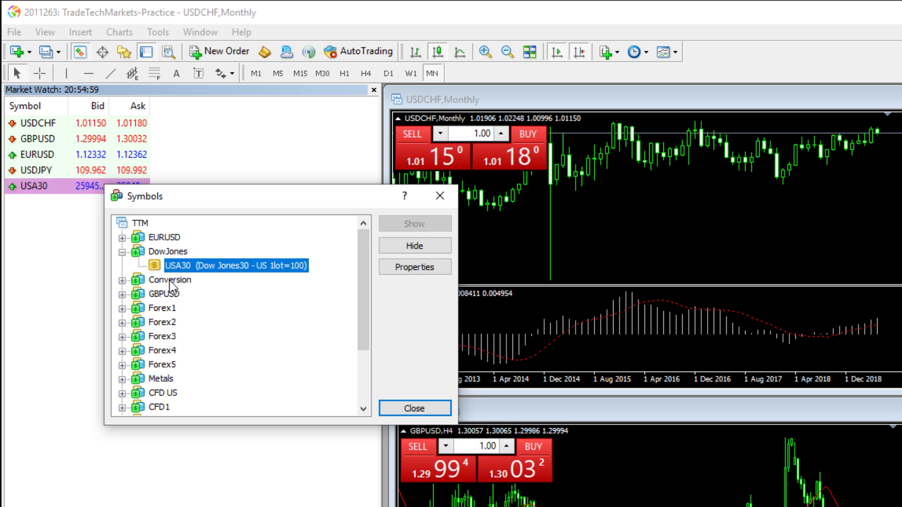
Add gold XAUUSD from the Metals group and close the Symbols dialog
{"action": "left_click", "coordinate": [121, 253]}
{"action": "left_click_drag", "start_coordinate": [360, 278], "coordinate": [353, 338]}
{"action": "left_click", "coordinate": [122, 295]}
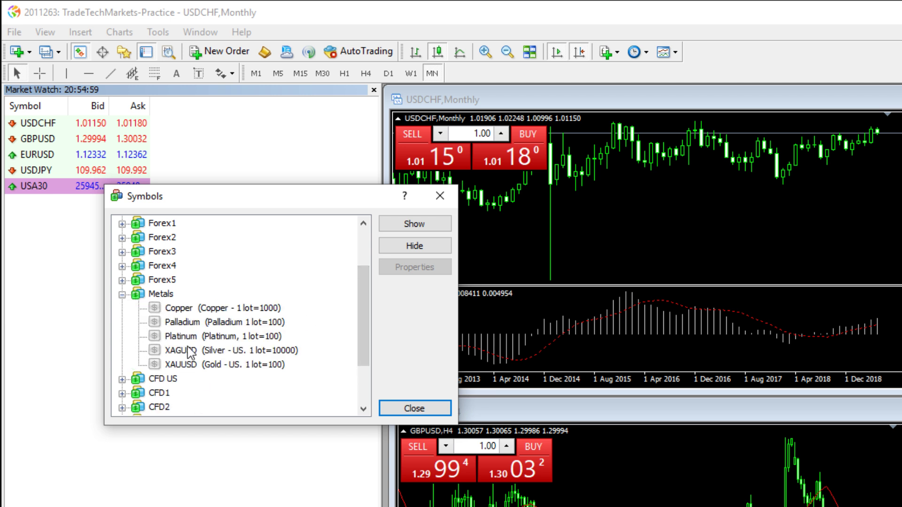
{"action": "double_click", "coordinate": [186, 364]}
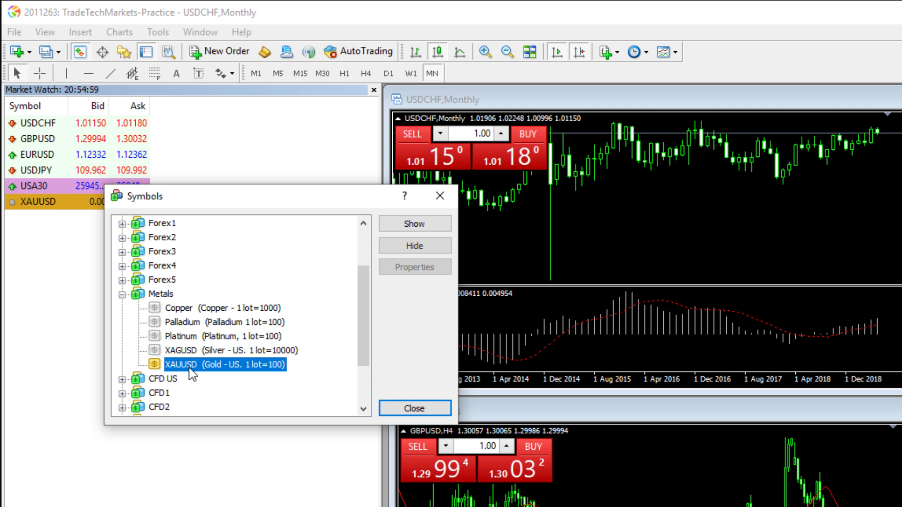
{"action": "left_click", "coordinate": [440, 196]}
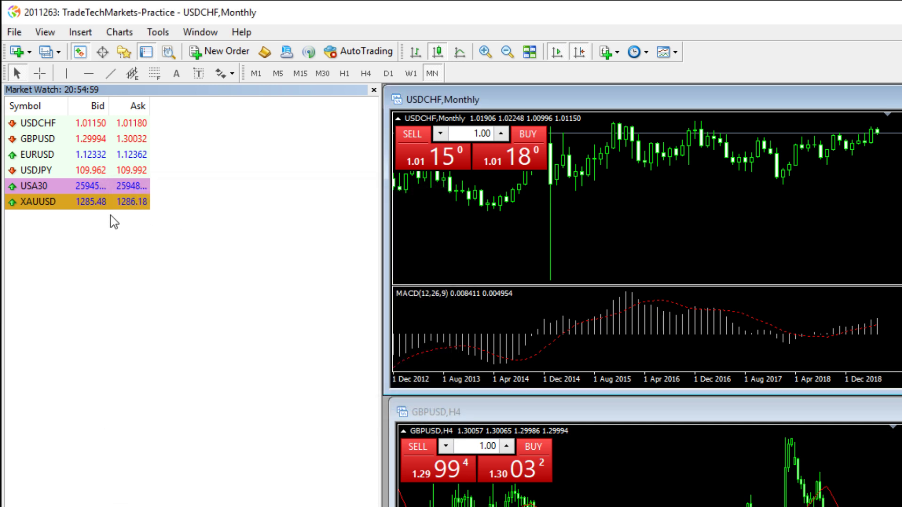
{"action": "right_click", "coordinate": [68, 206]}
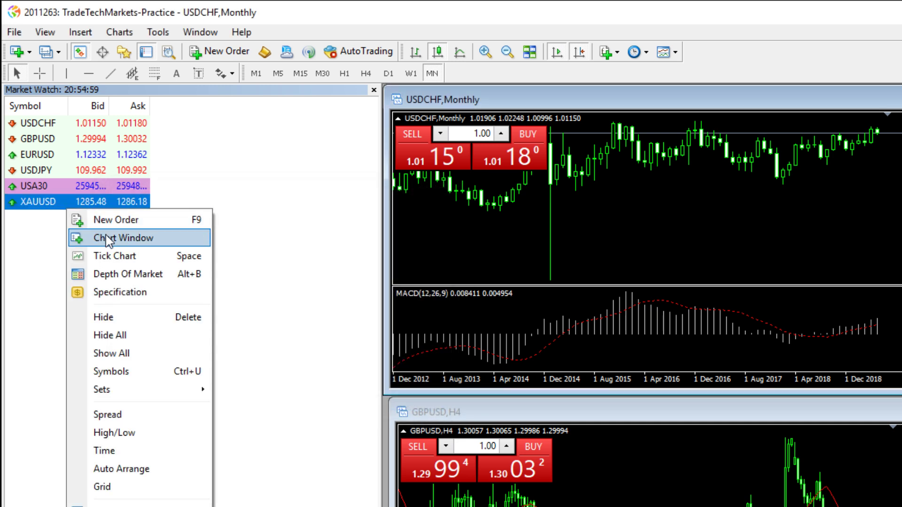
{"action": "left_click", "coordinate": [175, 221]}
{"action": "key", "text": "Escape"}
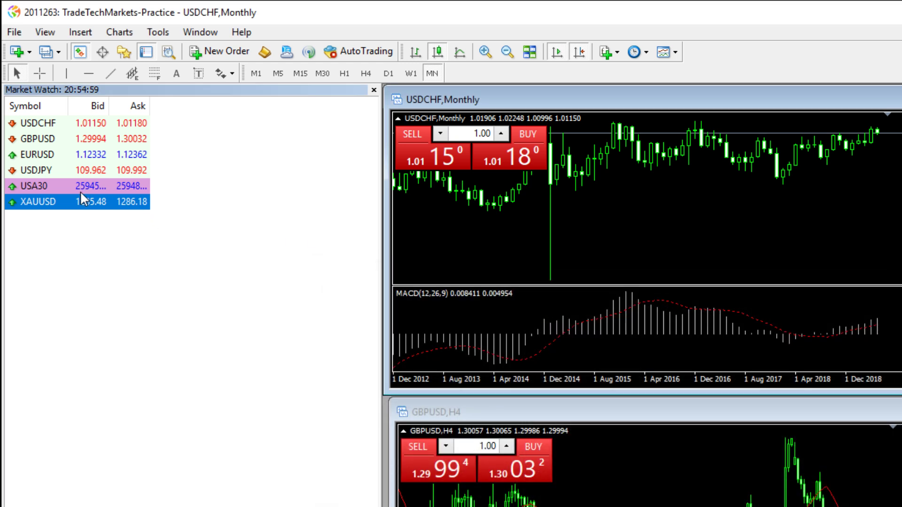
{"action": "right_click", "coordinate": [83, 199]}
{"action": "left_click", "coordinate": [118, 233]}
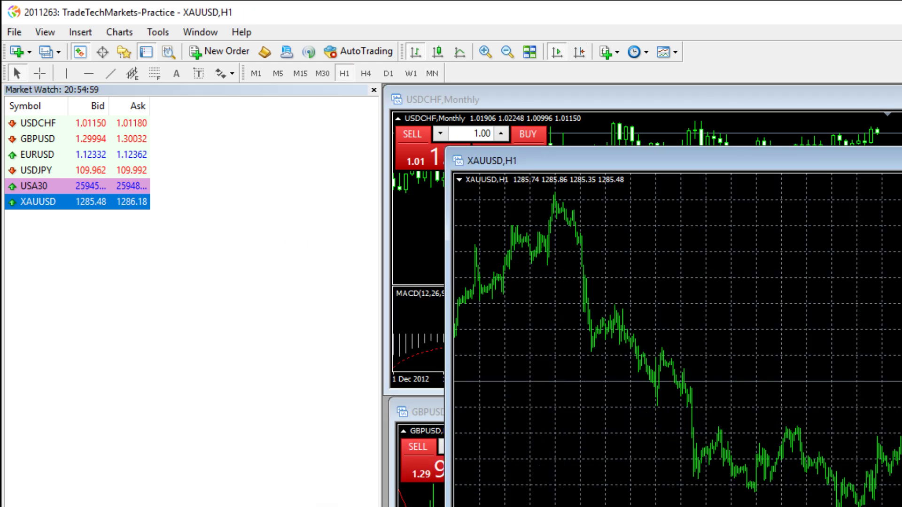
{"action": "key", "text": "ctrl+F4"}
{"action": "right_click", "coordinate": [81, 295]}
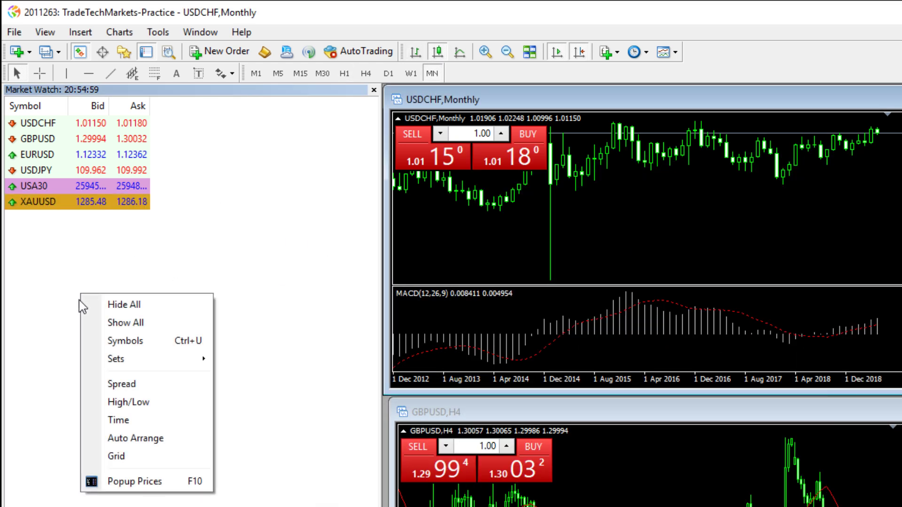
{"action": "left_click", "coordinate": [52, 329]}
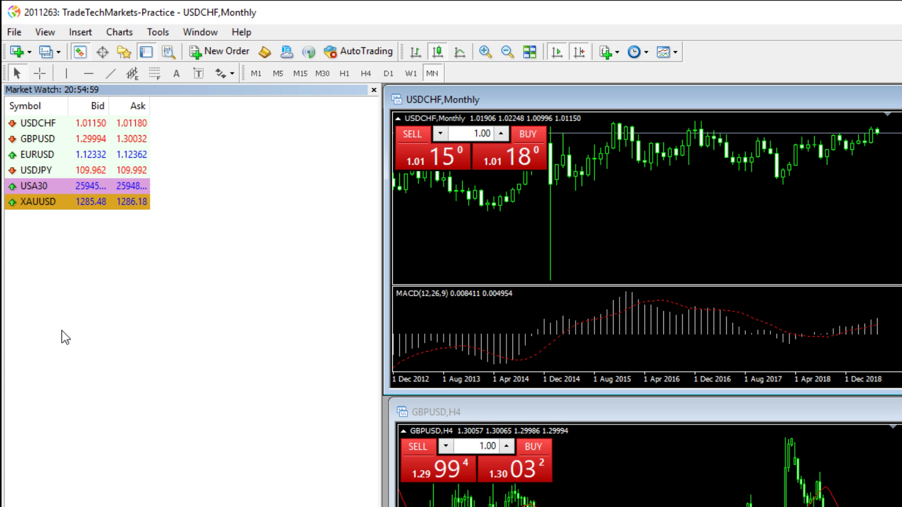